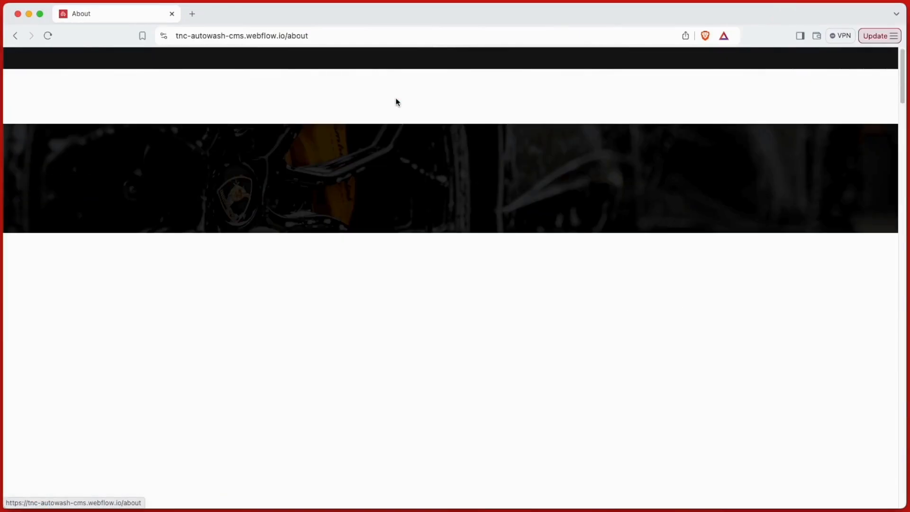
Step: Examine the About page from the story section through the team members to the frequently asked questions
scroll(526, 194, "down", 4)
scroll(532, 201, "down", 5)
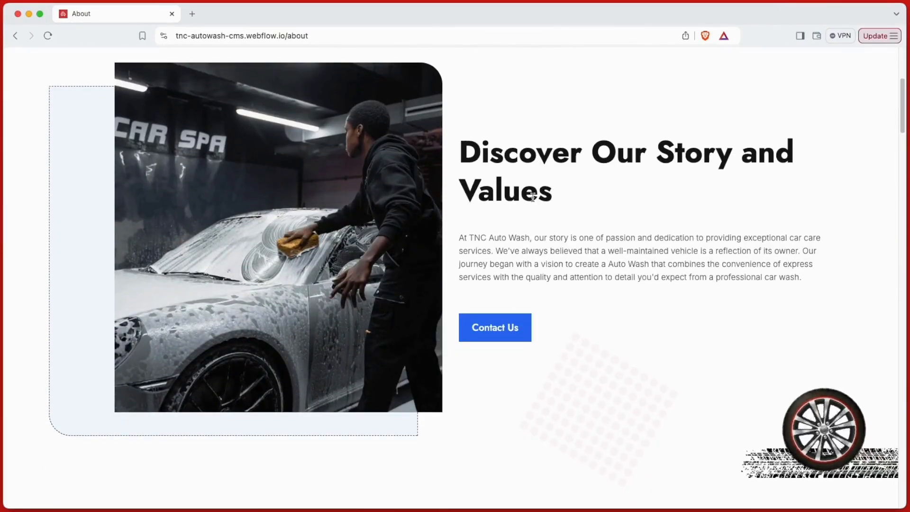
scroll(532, 209, "down", 8)
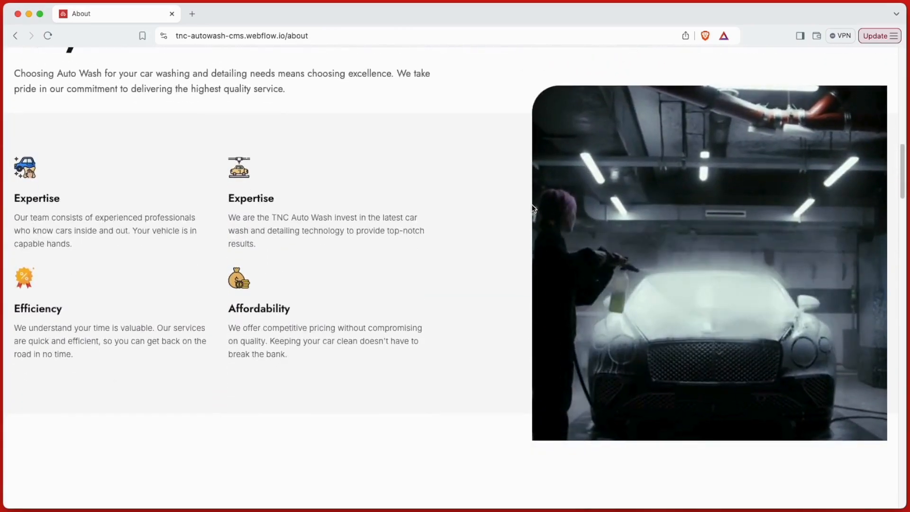
scroll(533, 209, "down", 5)
scroll(533, 208, "down", 6)
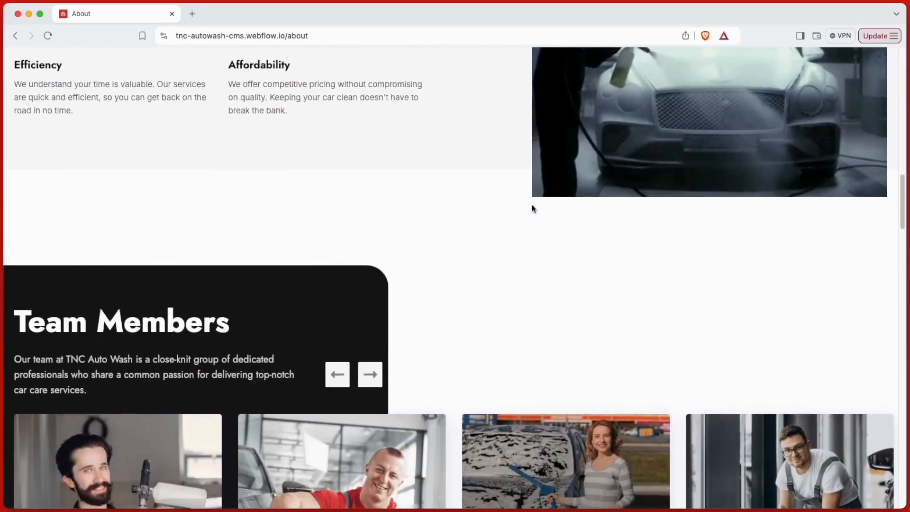
scroll(532, 209, "down", 4)
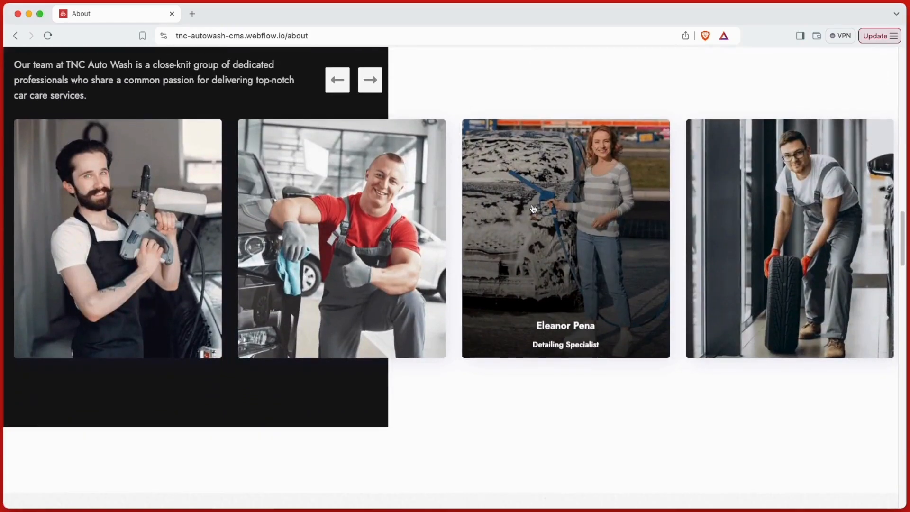
scroll(533, 208, "down", 7)
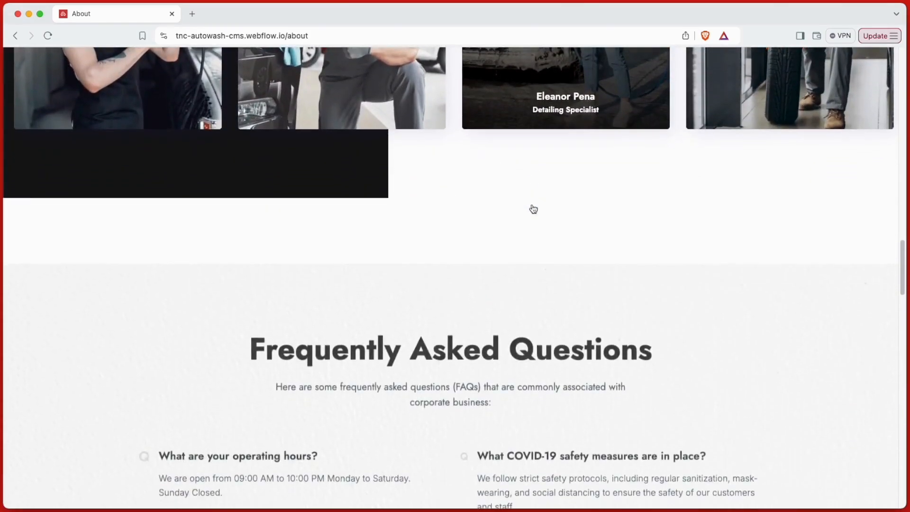
scroll(533, 208, "down", 9)
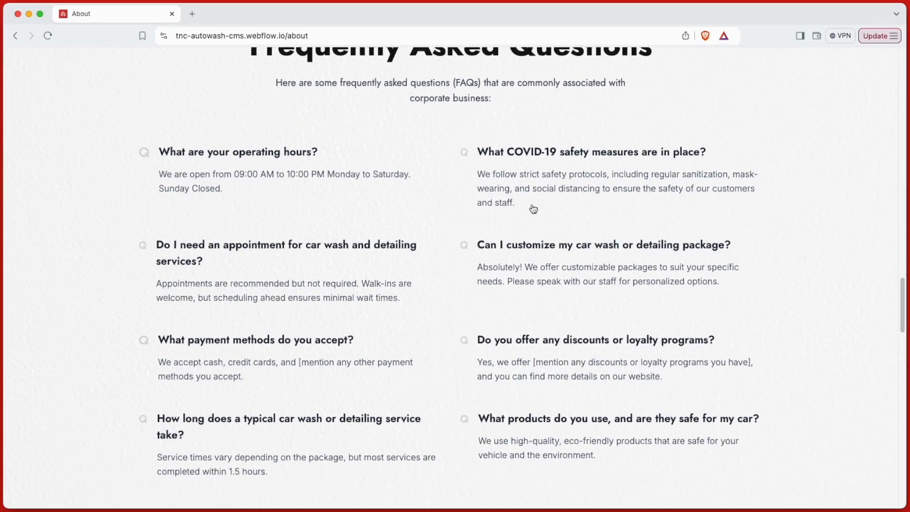
scroll(532, 207, "down", 10)
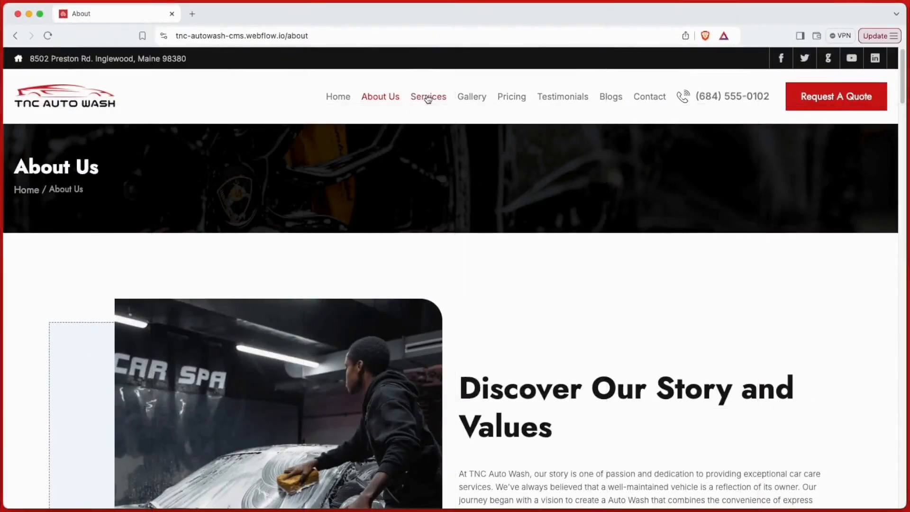
Step: Open the website's Services page and look through its feature cards, Car Wash in Action section and bookable services
left_click(428, 98)
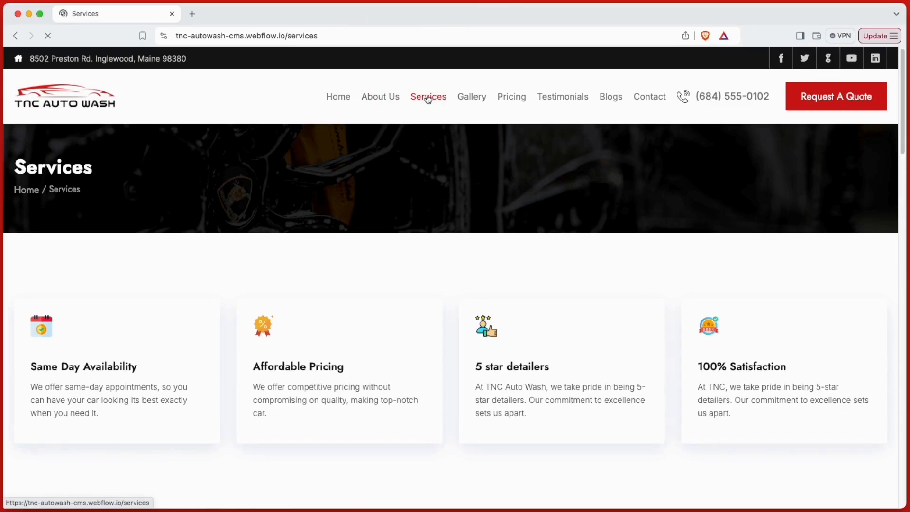
scroll(560, 174, "down", 8)
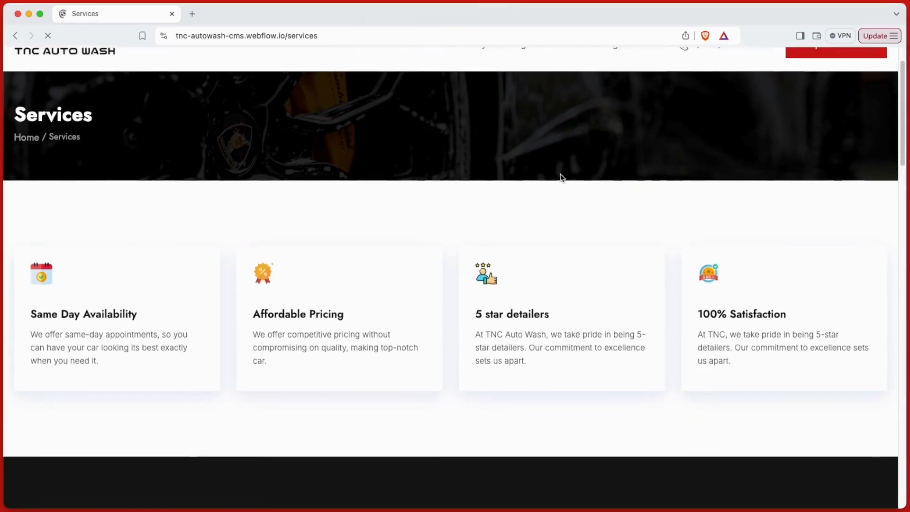
scroll(562, 171, "down", 5)
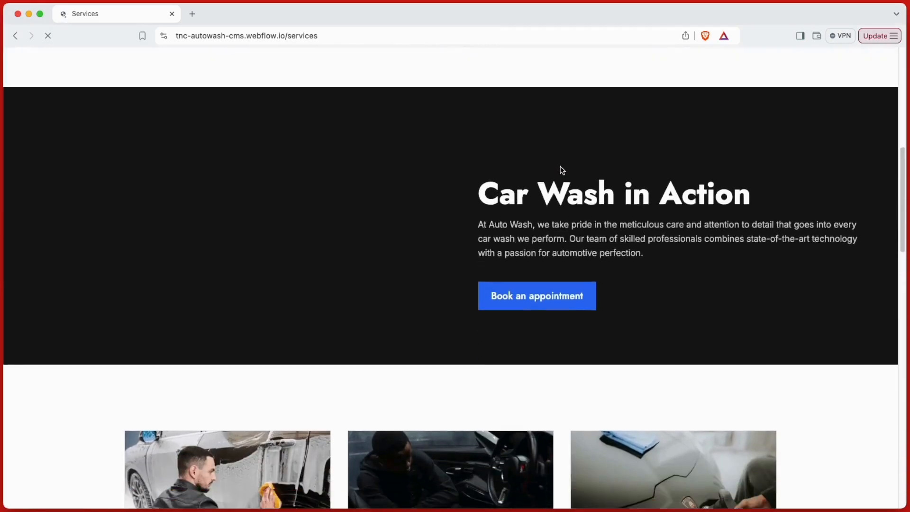
scroll(562, 170, "down", 7)
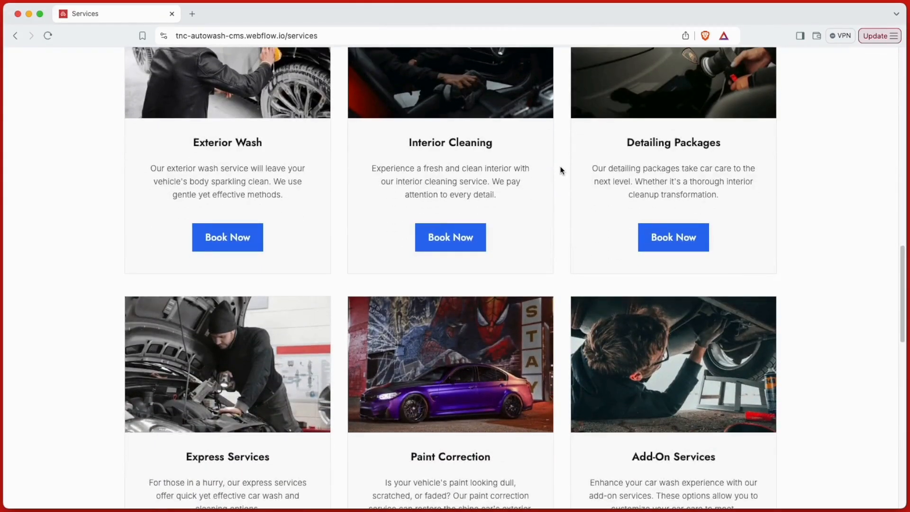
scroll(561, 171, "down", 4)
scroll(560, 171, "down", 7)
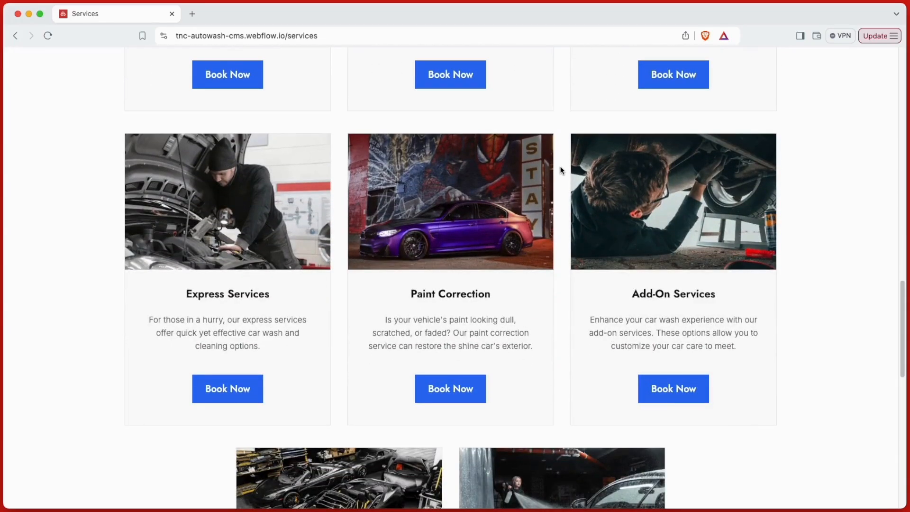
Step: Open the website's Gallery page and look through its grid of car wash photos
left_click(476, 103)
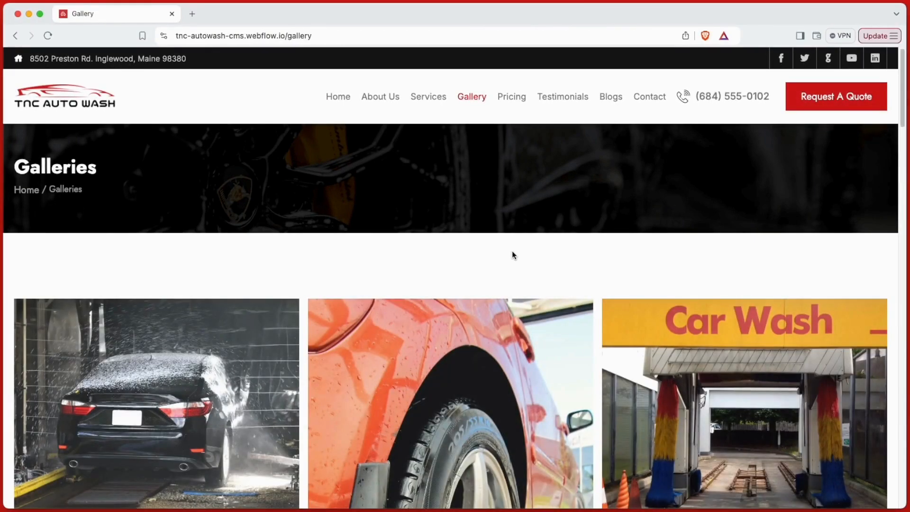
scroll(511, 255, "down", 7)
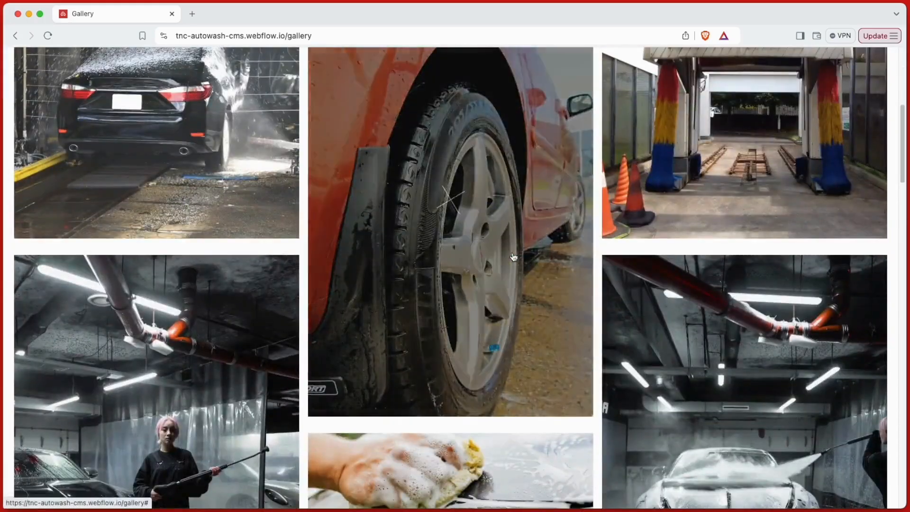
scroll(683, 280, "down", 5)
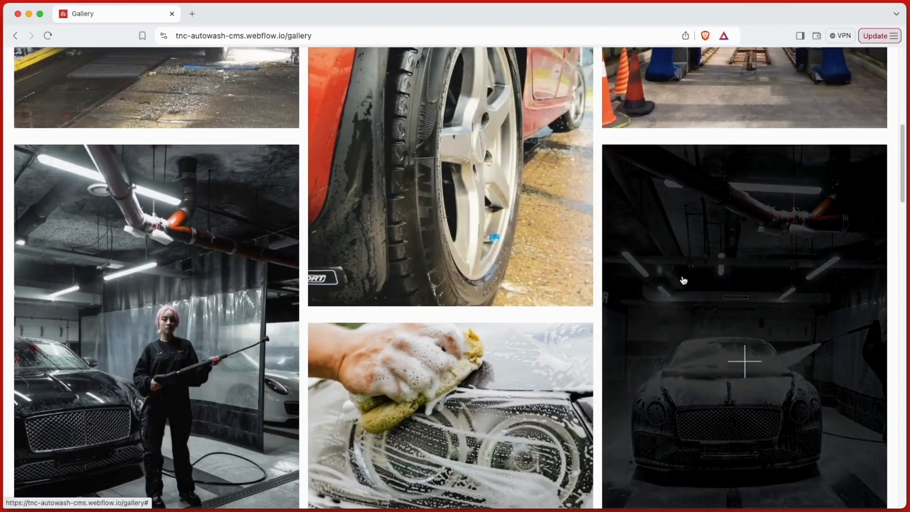
scroll(683, 281, "down", 12)
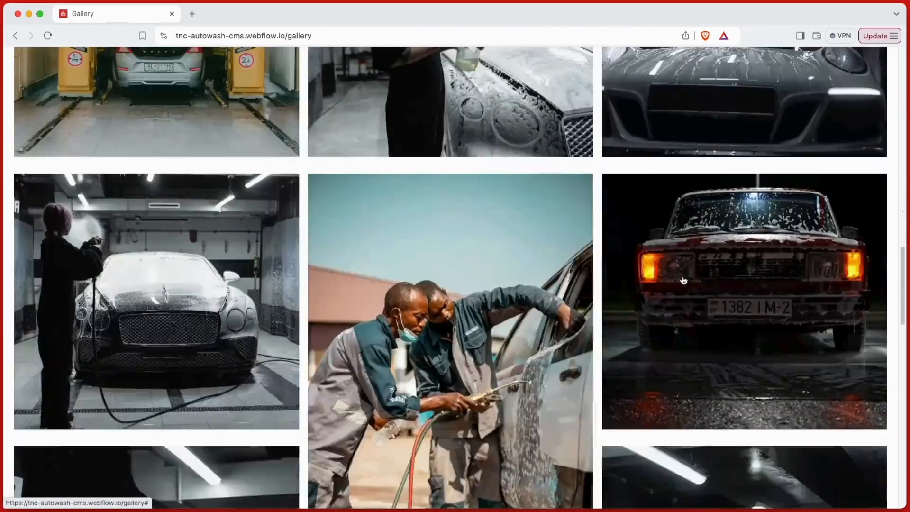
scroll(683, 280, "down", 10)
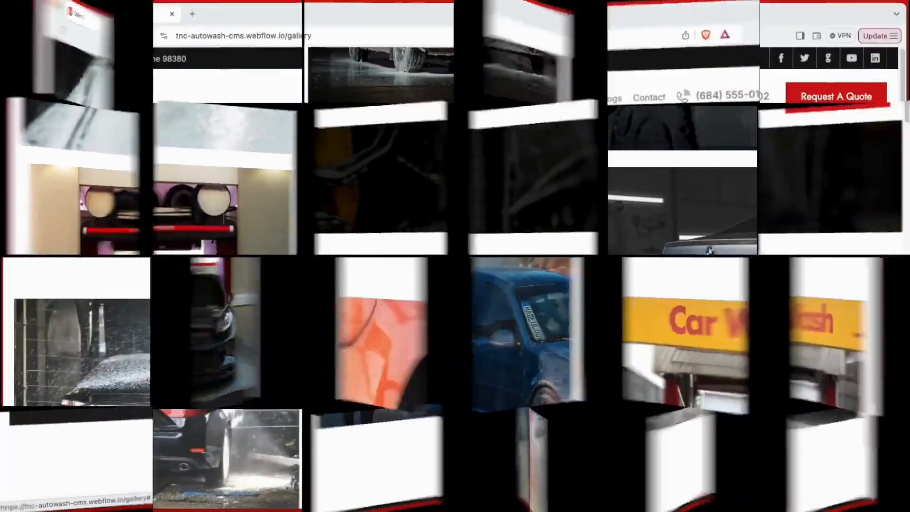
Step: Open the website's Pricing page and review the wash, detailing and Auto Appearance packages down to the footer
left_click(521, 96)
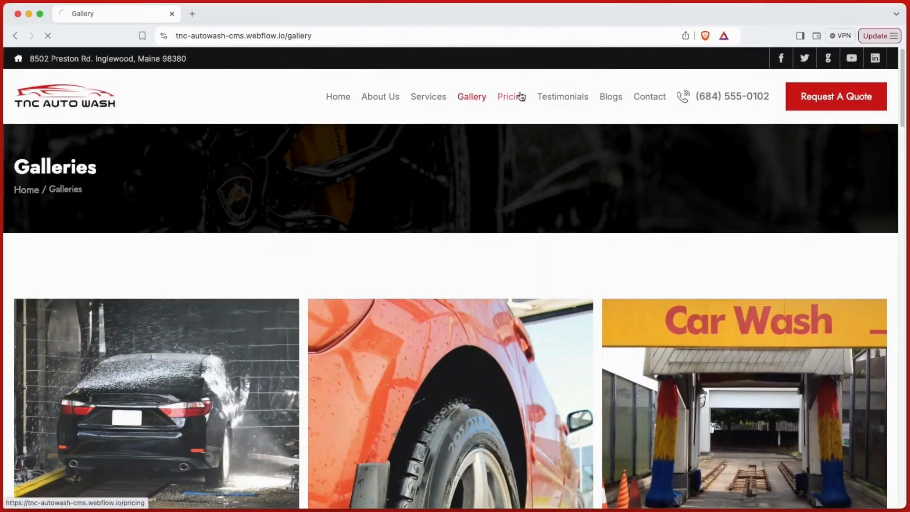
scroll(679, 190, "down", 3)
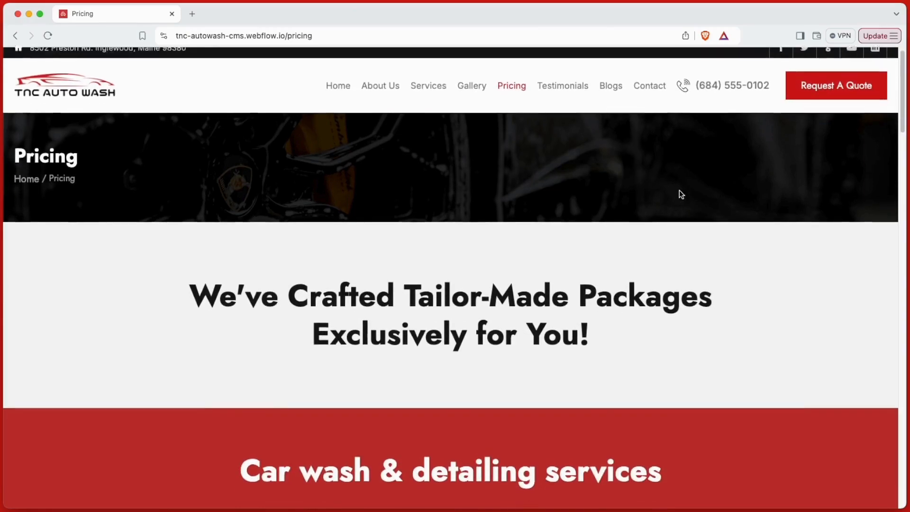
scroll(683, 198, "down", 6)
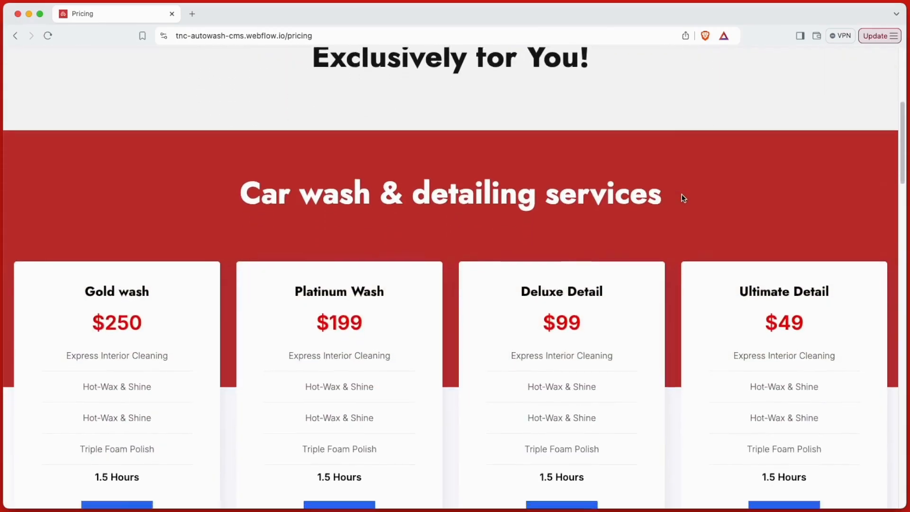
scroll(681, 198, "down", 6)
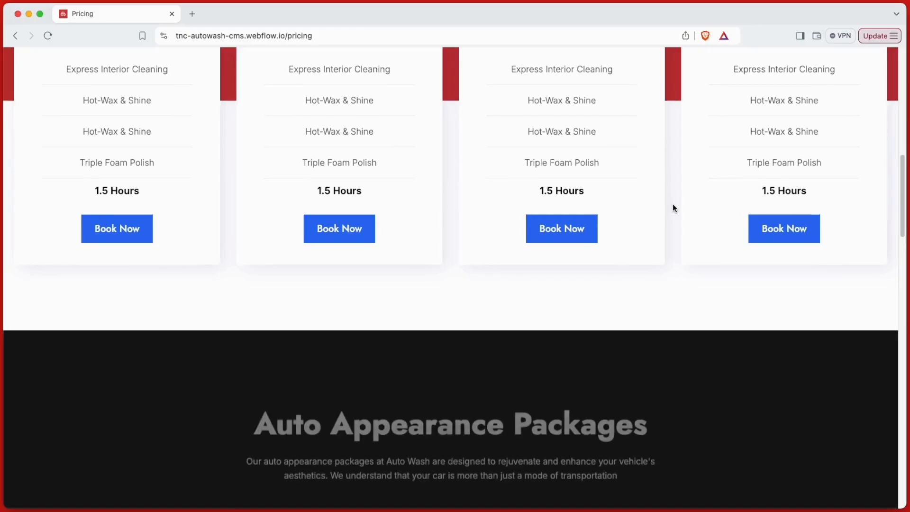
scroll(674, 208, "down", 12)
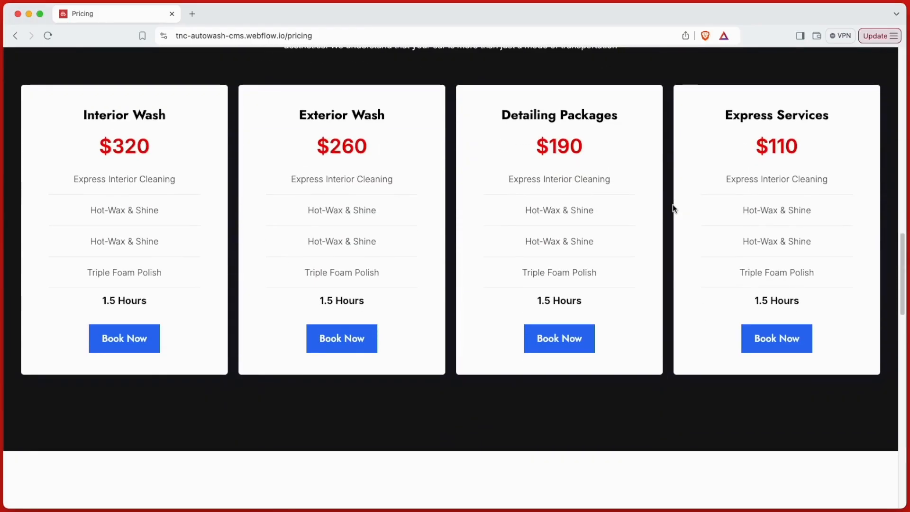
scroll(675, 209, "down", 15)
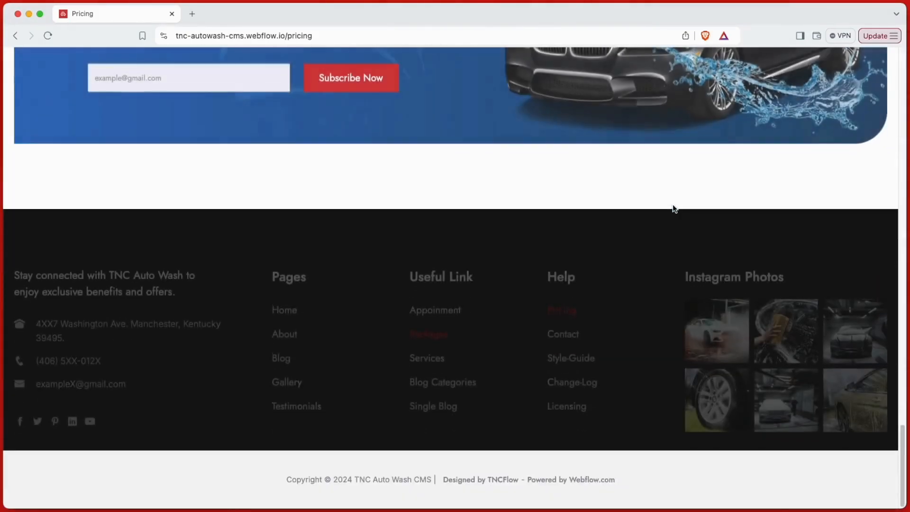
Step: Open the website's Testimonials page and look through the customer review cards
key("Home")
left_click(560, 97)
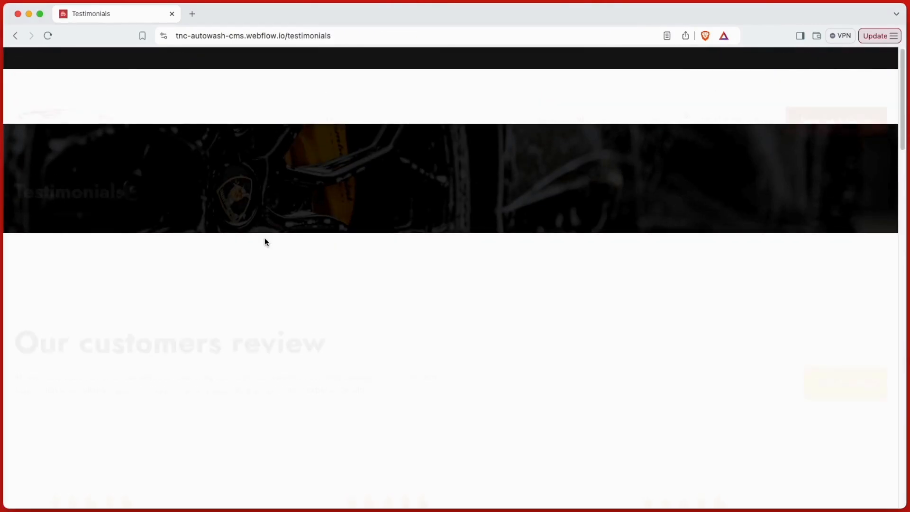
scroll(682, 238, "down", 4)
scroll(539, 286, "down", 15)
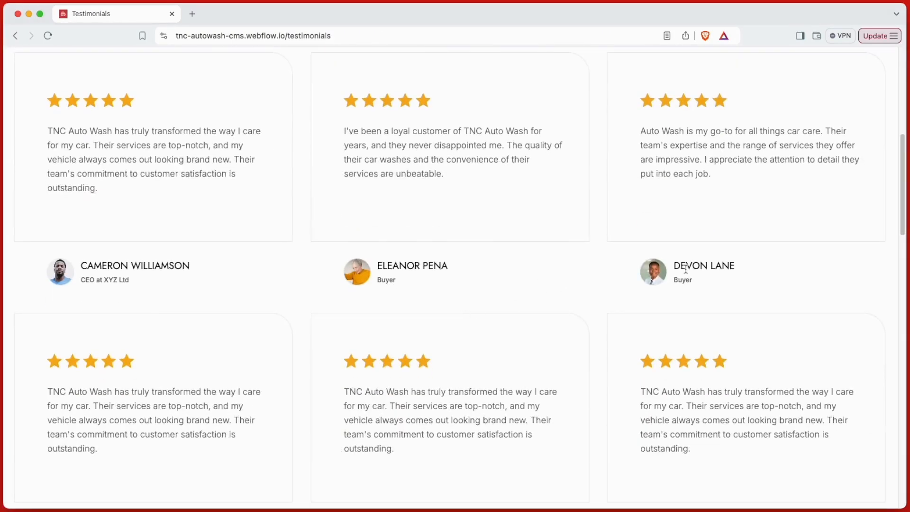
scroll(555, 330, "down", 8)
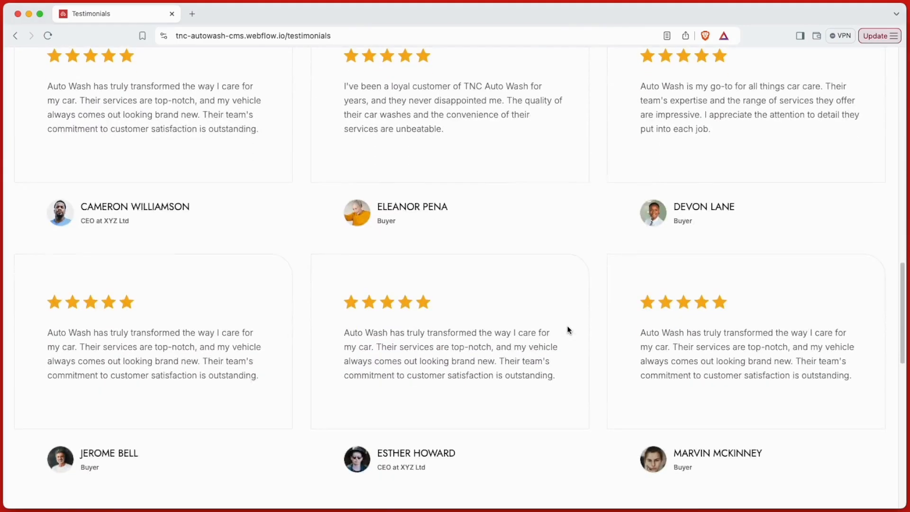
Step: Open the website's Blogs page and look through its articles, popular posts and categories
left_click(618, 101)
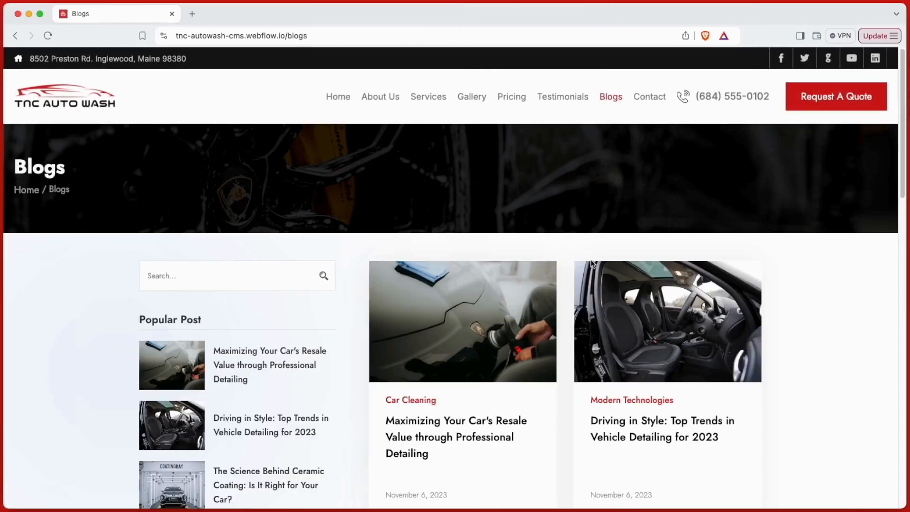
scroll(574, 280, "down", 10)
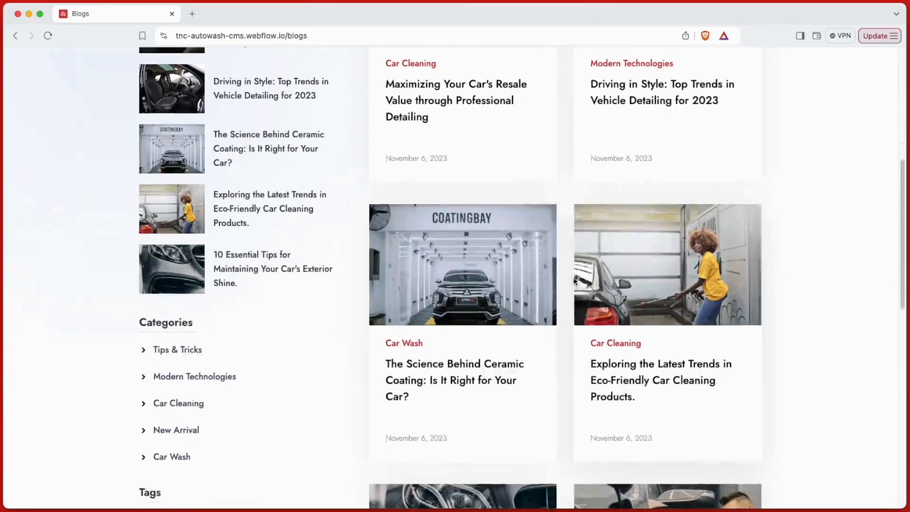
scroll(573, 277, "down", 5)
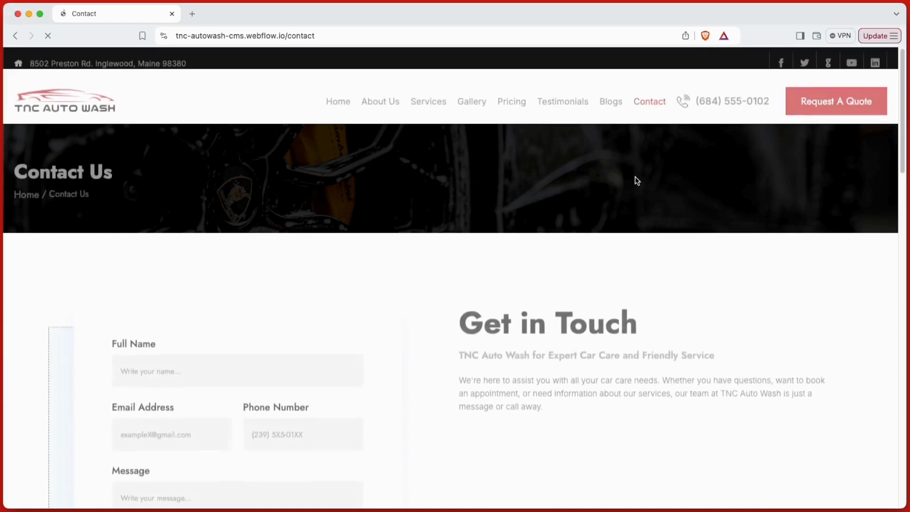
Step: Examine the Contact page's message form, map and contact address section
scroll(636, 181, "down", 9)
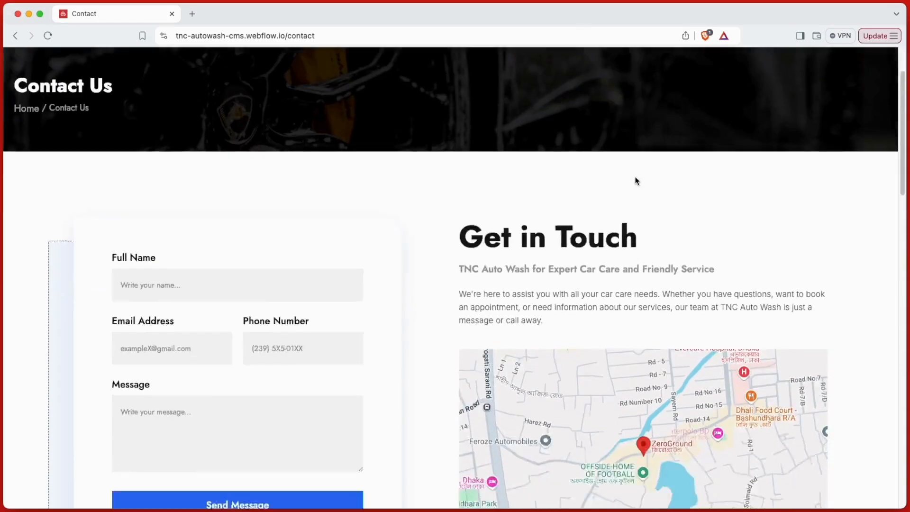
scroll(637, 180, "down", 4)
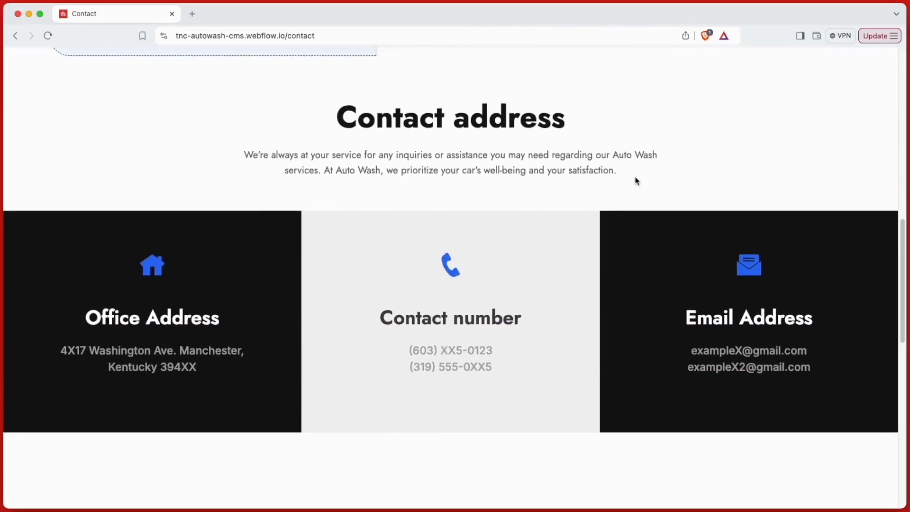
scroll(637, 181, "down", 5)
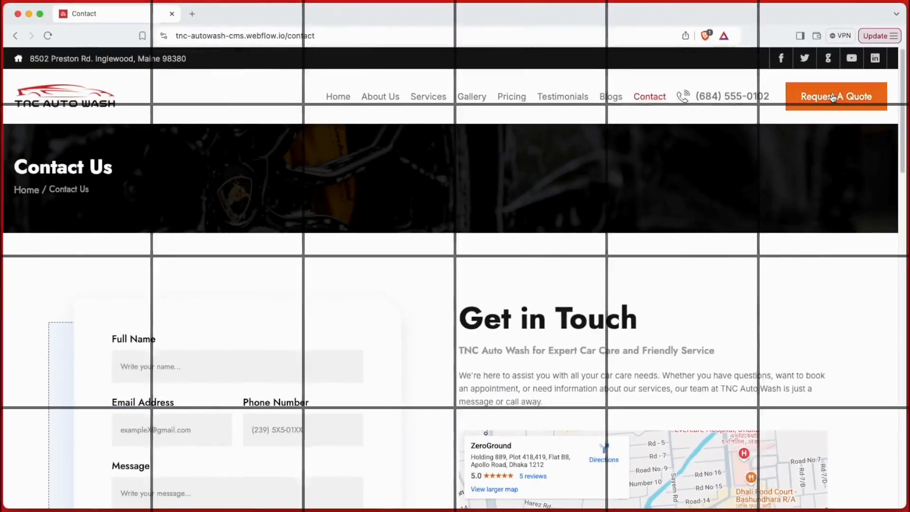
Step: Open the quote request page and look through its Schedule Appointment form
left_click(832, 98)
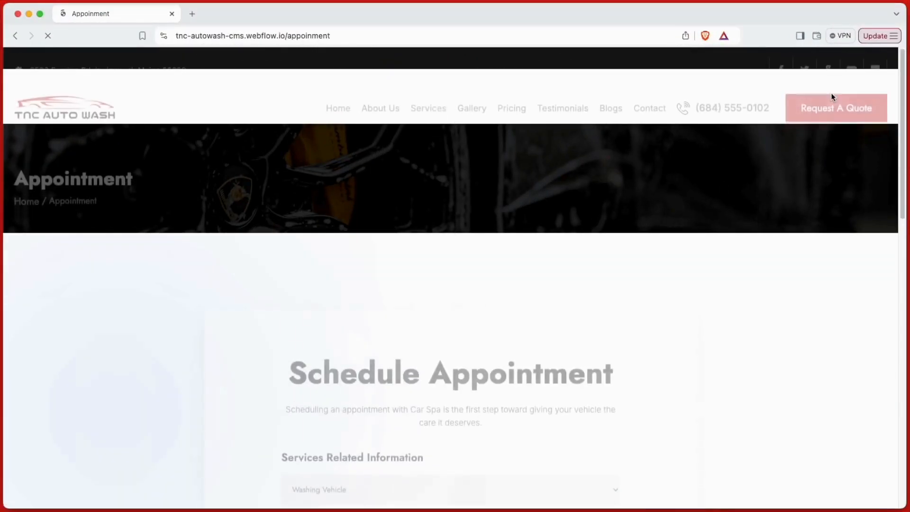
scroll(668, 307, "down", 1)
scroll(668, 307, "down", 15)
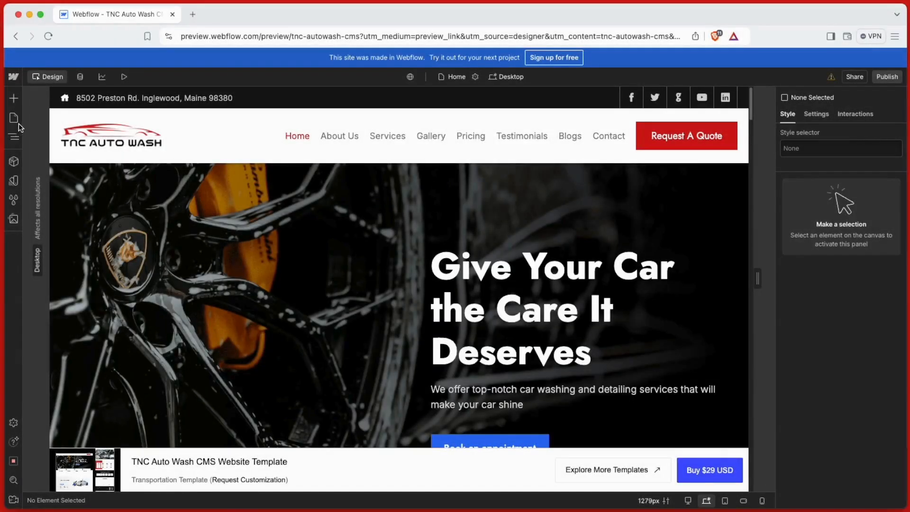
Step: Look through the site's list of static, CMS collection and utility pages
left_click(18, 121)
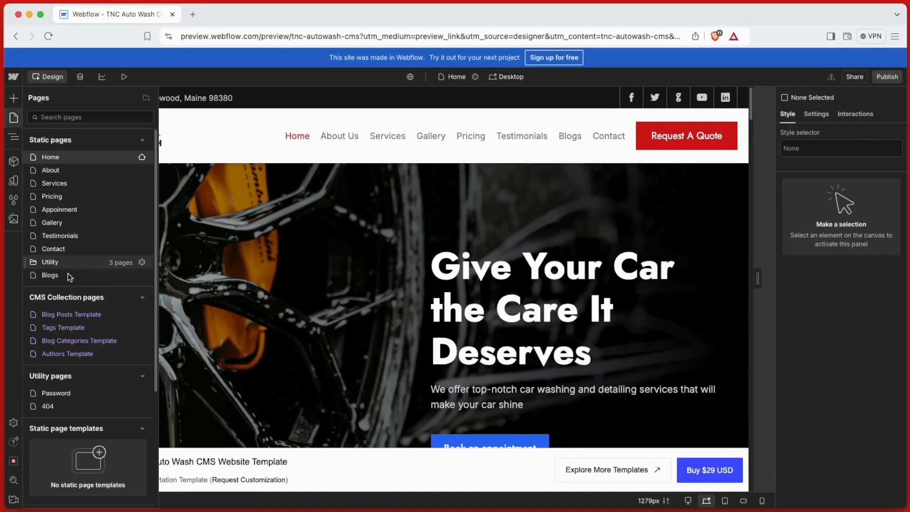
scroll(61, 373, "down", 2)
scroll(65, 375, "up", 2)
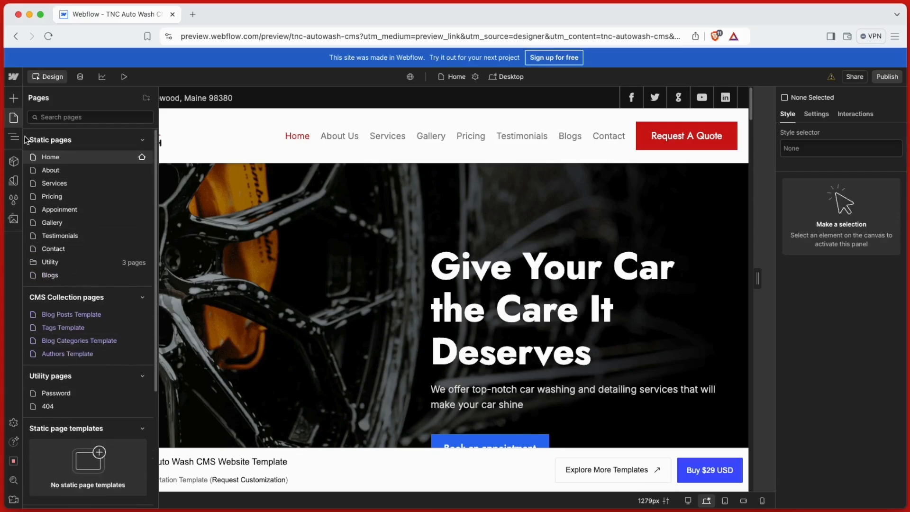
left_click(16, 125)
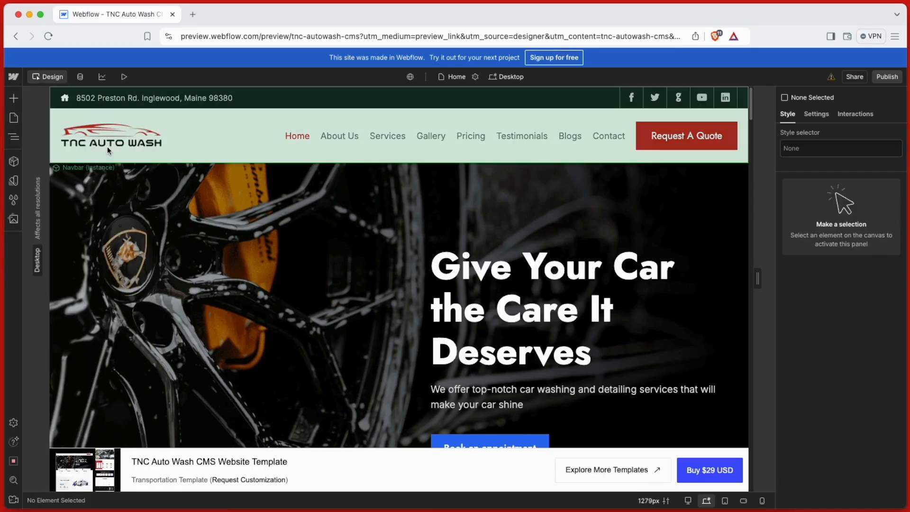
Step: Try the Ellipse 165.webp asset as the navbar's main logo image and restore logo.png
left_click(108, 146)
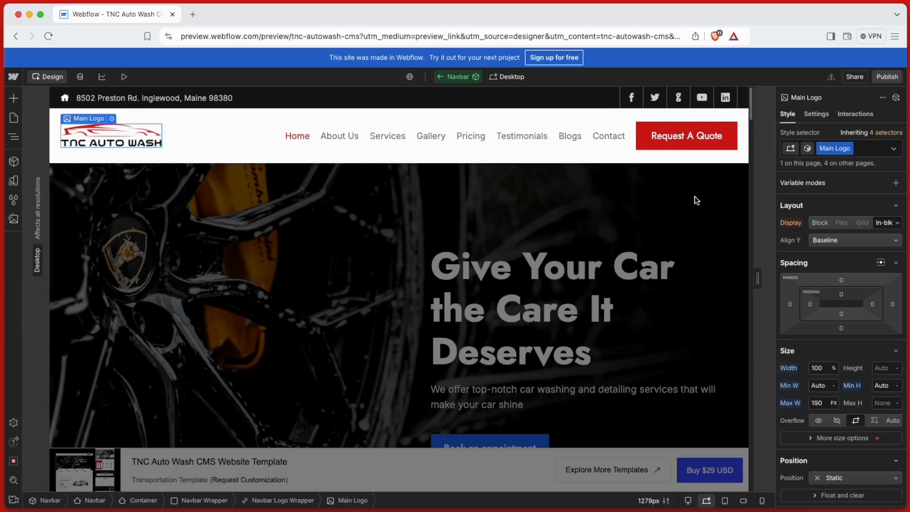
left_click(816, 114)
scroll(835, 274, "down", 3)
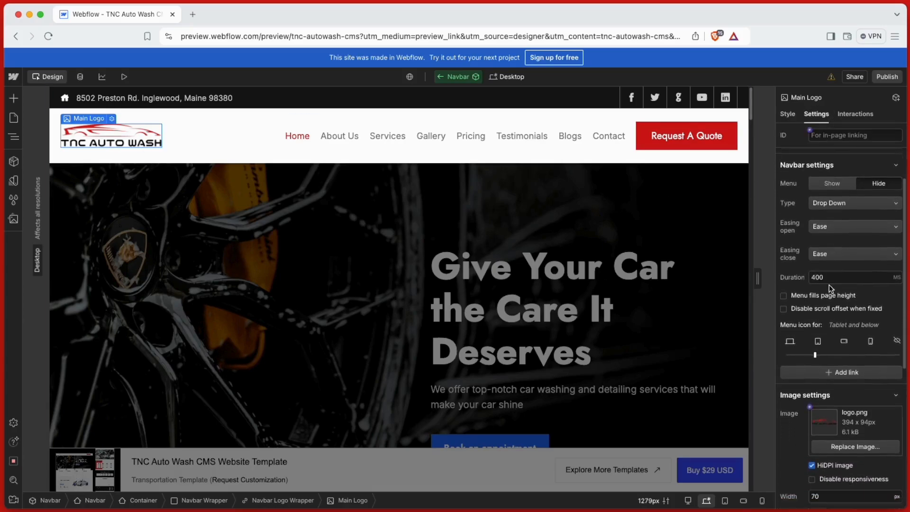
left_click(859, 361)
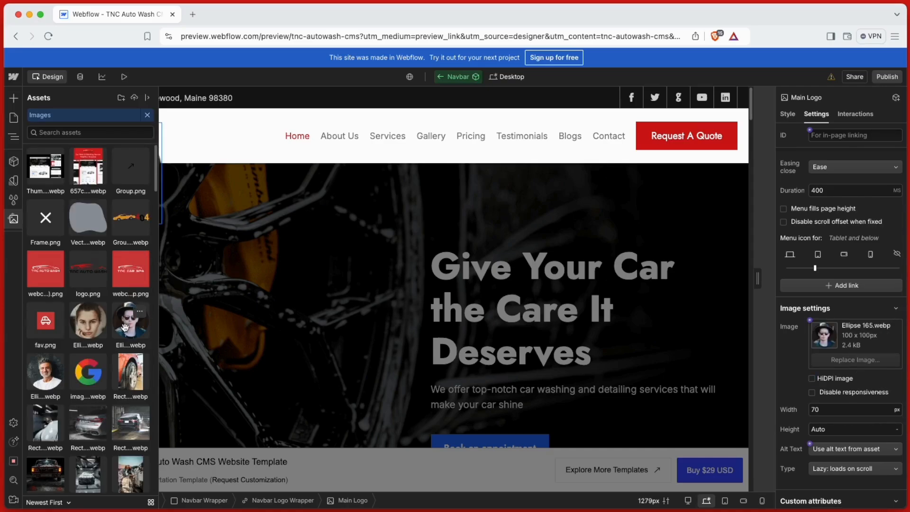
left_click(88, 269)
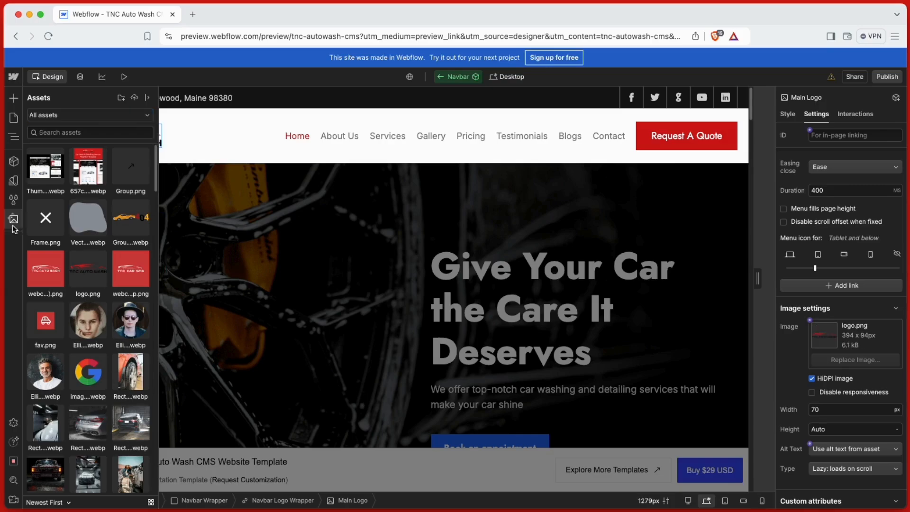
left_click(14, 225)
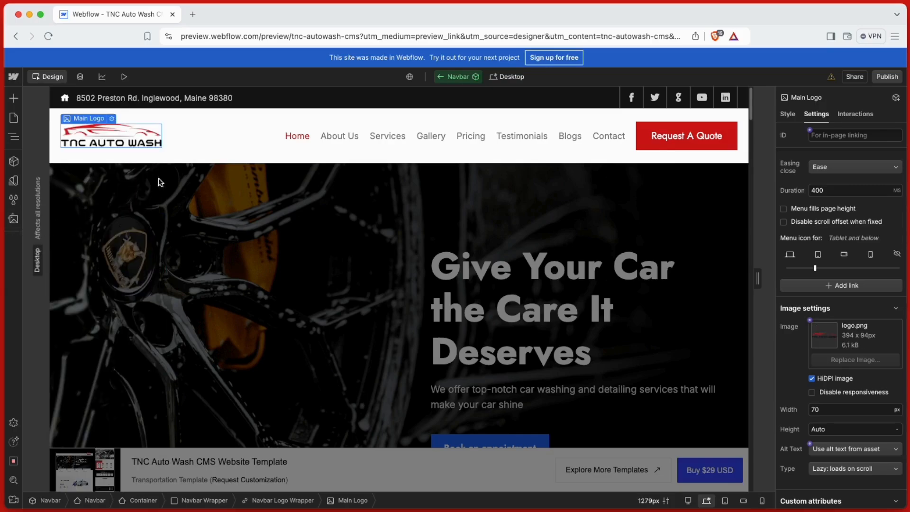
Step: Rename the About Us navigation link to "Our Cars", keeping its preload at Default and its linked page at About
left_click(341, 139)
scroll(809, 239, "down", 4)
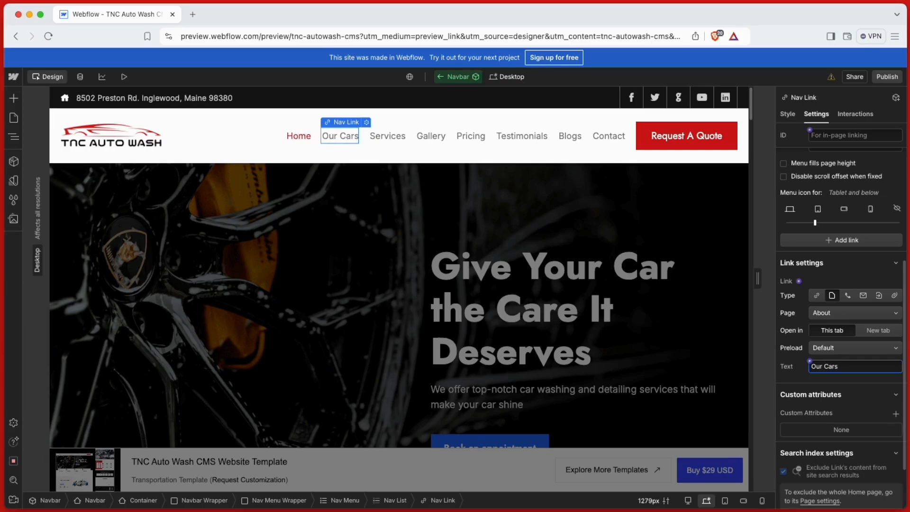
left_click(869, 348)
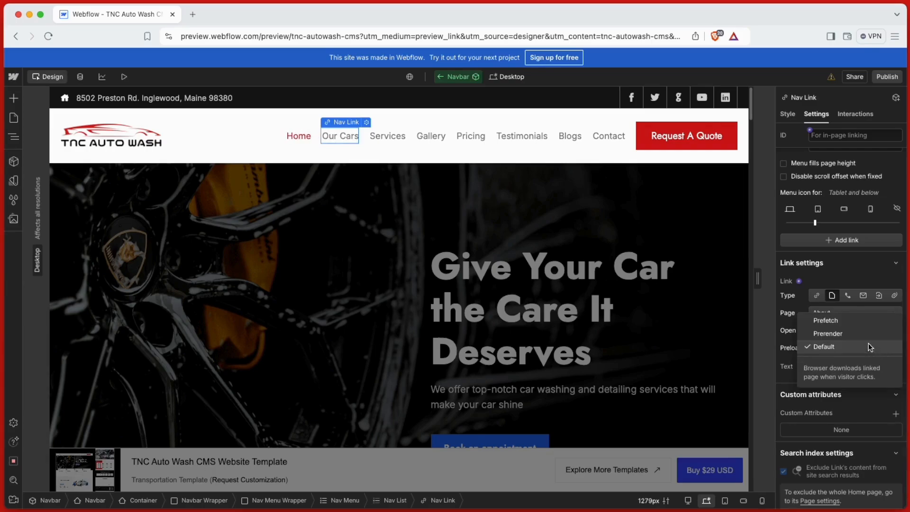
left_click(854, 349)
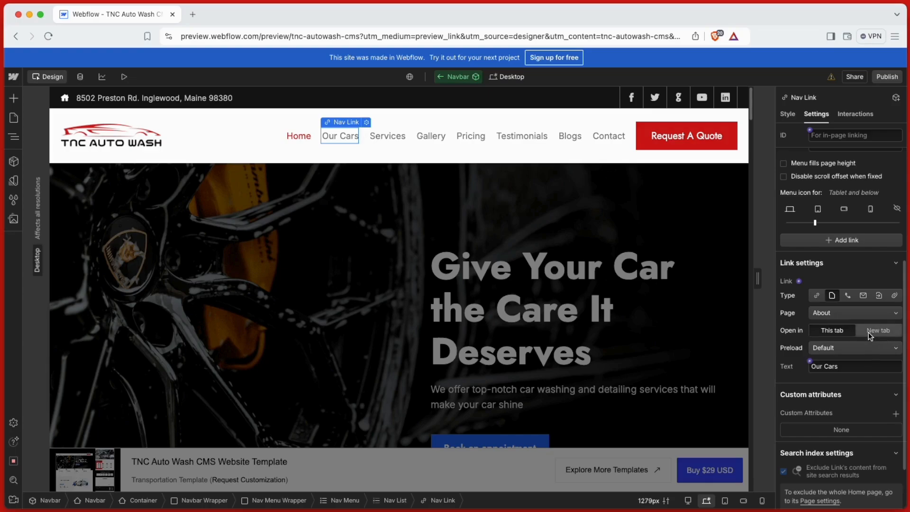
left_click(835, 314)
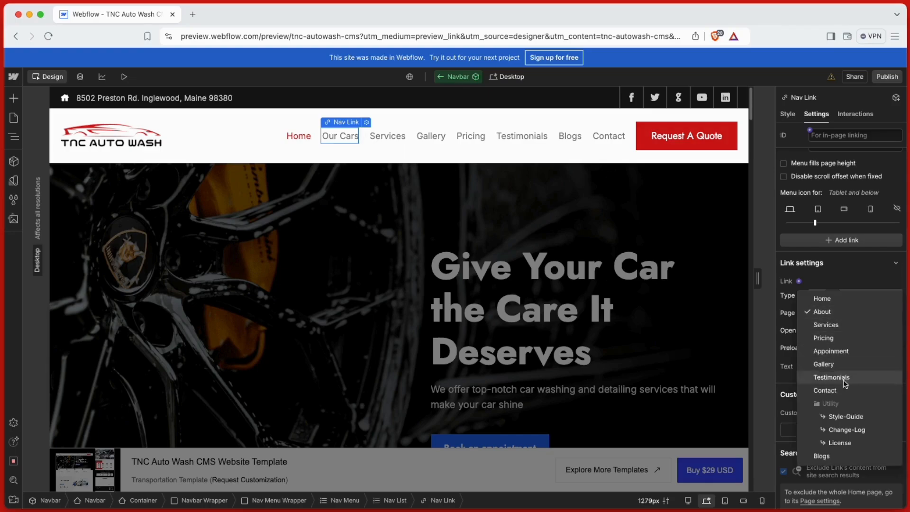
left_click(842, 313)
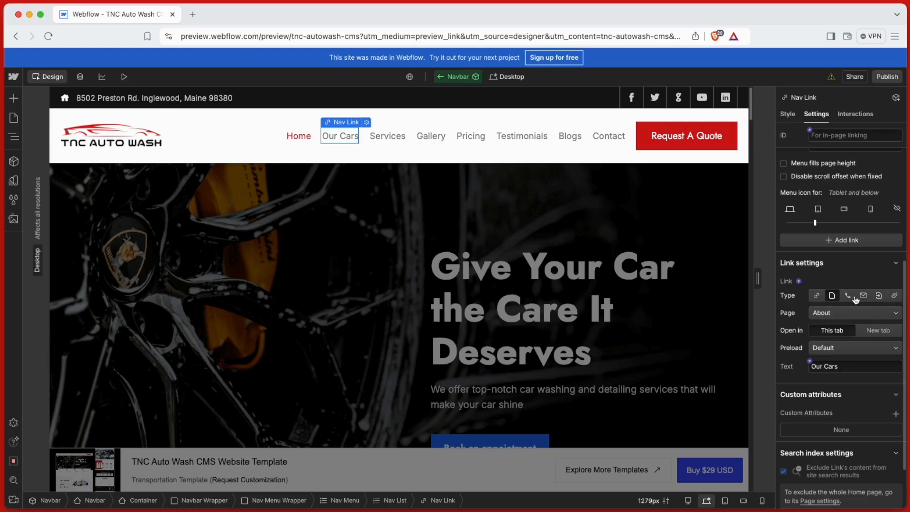
left_click(405, 227)
Step: Change the hero heading's text to "Welcome To ThemeNcode LLC"
left_click(477, 296)
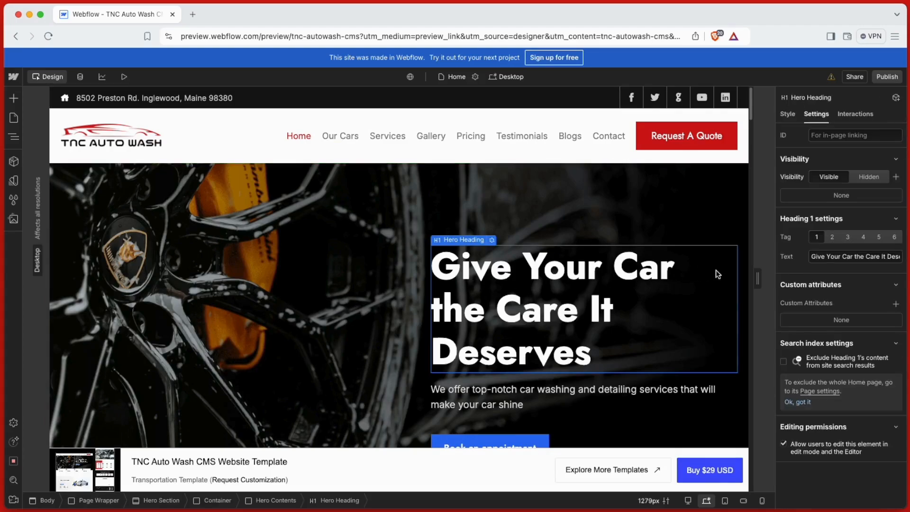
type("Welcome")
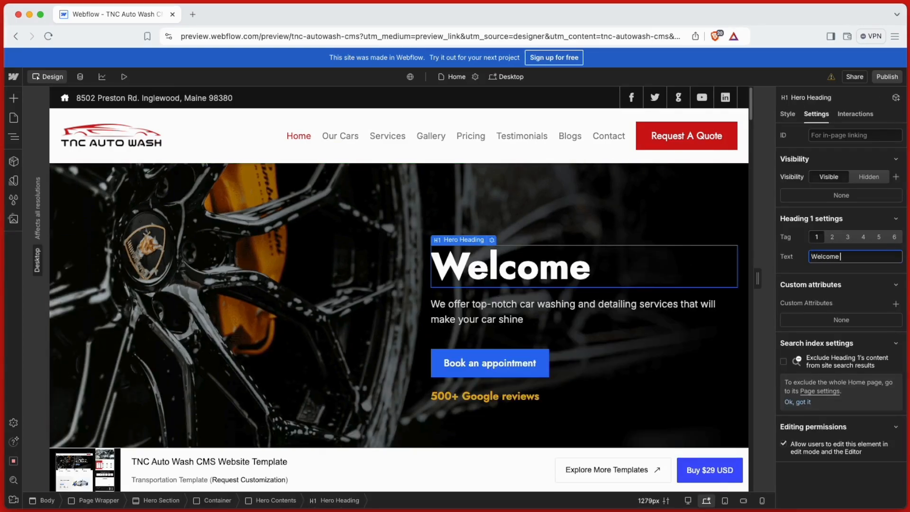
type(" To ThemeNcode LLC")
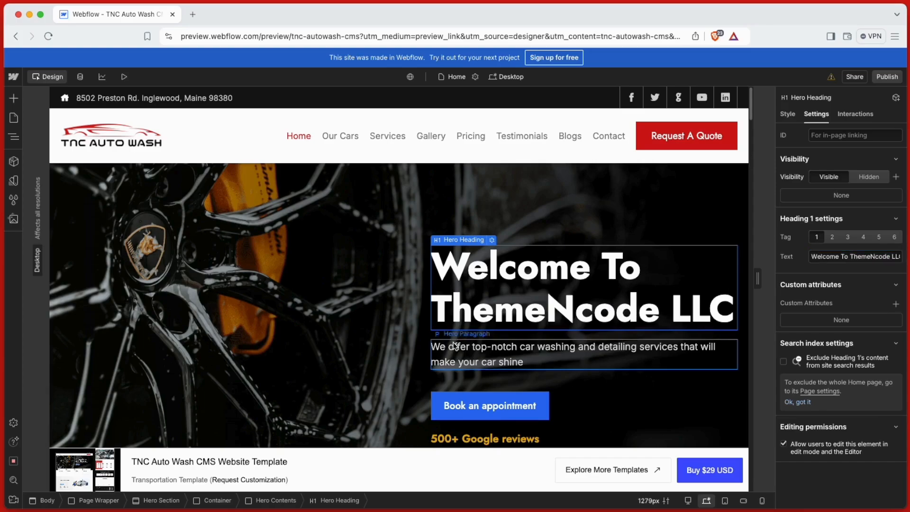
Step: Replace the hero paragraph's text with "This is for learning"
left_click(455, 345)
triple_click(816, 265)
type("This is for learni")
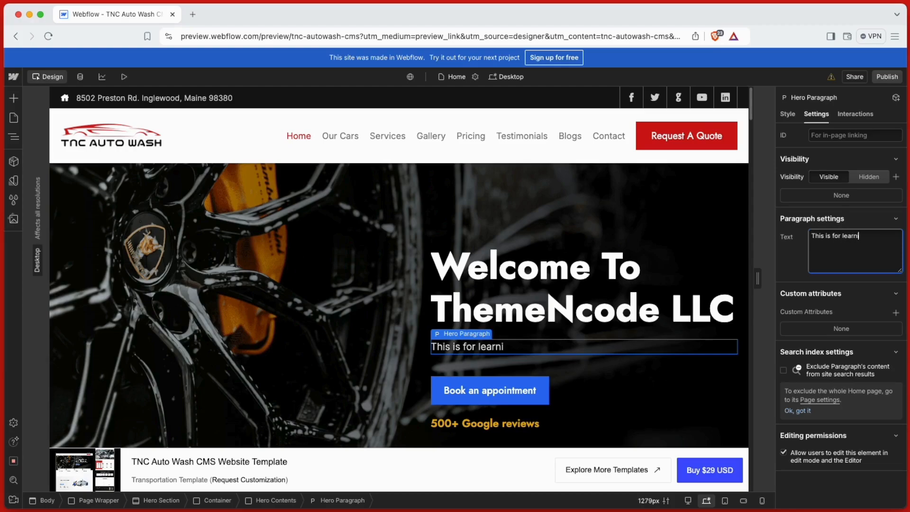
Step: Relabel the hero's appointment button "Click Here", keeping its link to the Appoinment page and its preload at Default
scroll(555, 342, "down", 1)
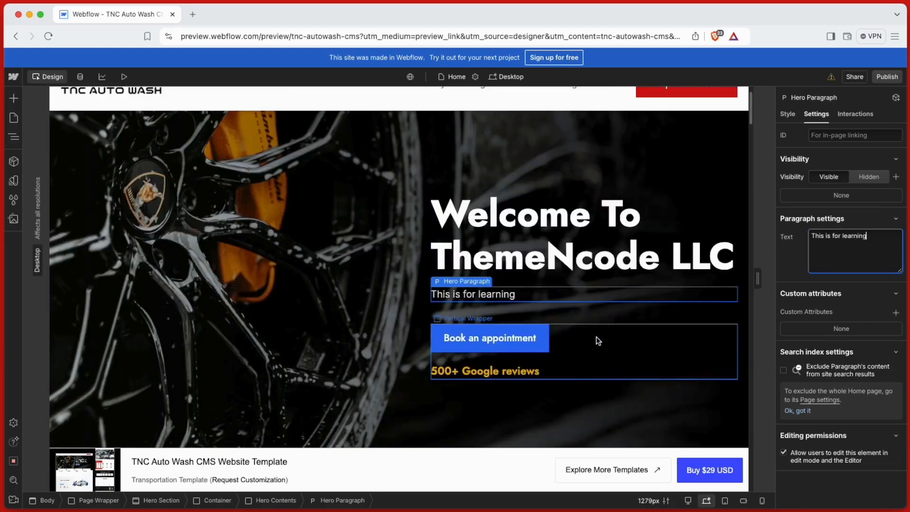
double_click(513, 332)
type("Click Here")
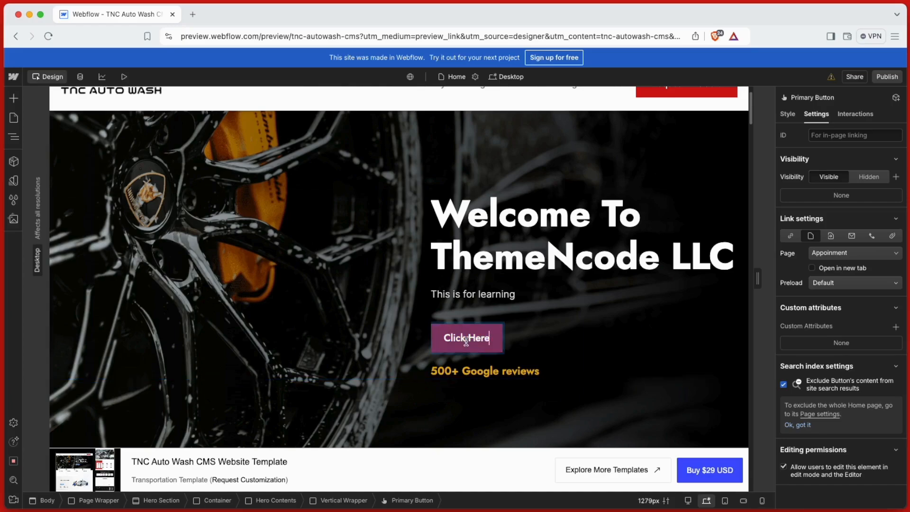
left_click(853, 253)
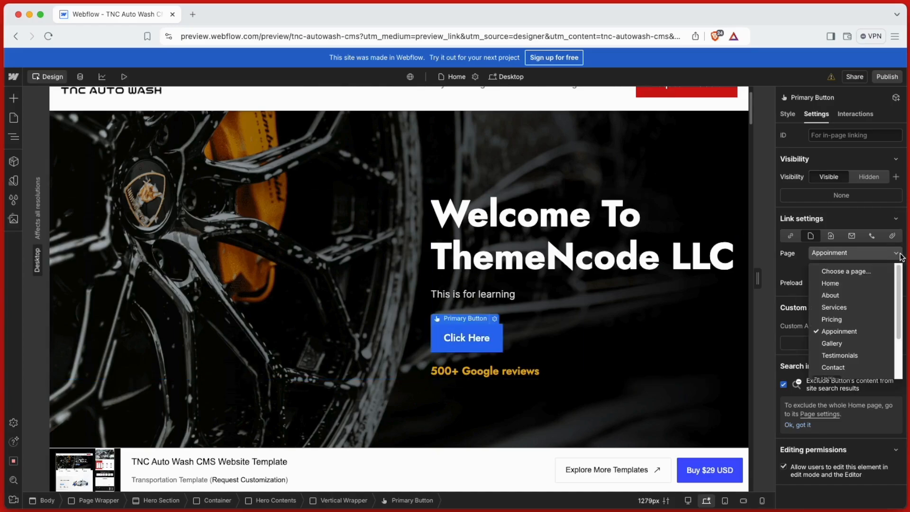
left_click(860, 333)
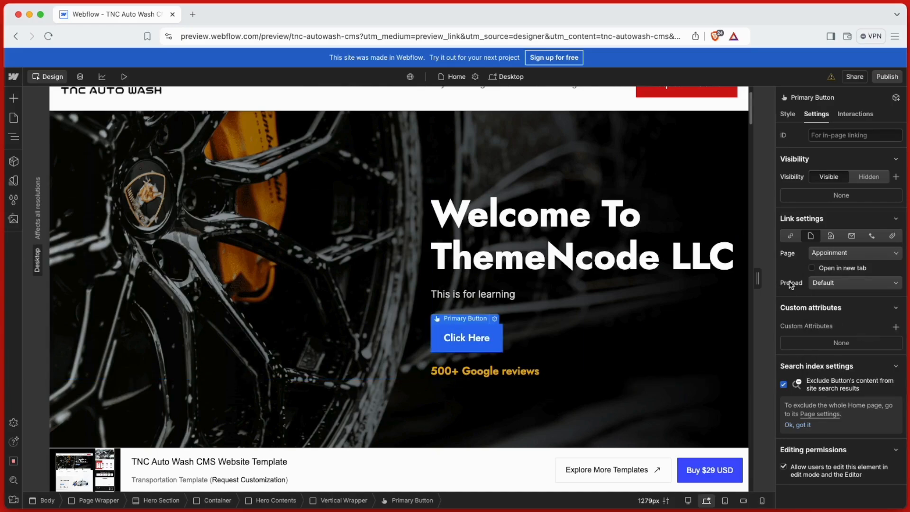
left_click(863, 286)
left_click(863, 284)
Step: Inspect the title text and icon image settings of the Same Day Availability feature card
left_click(655, 277)
scroll(406, 289, "down", 4)
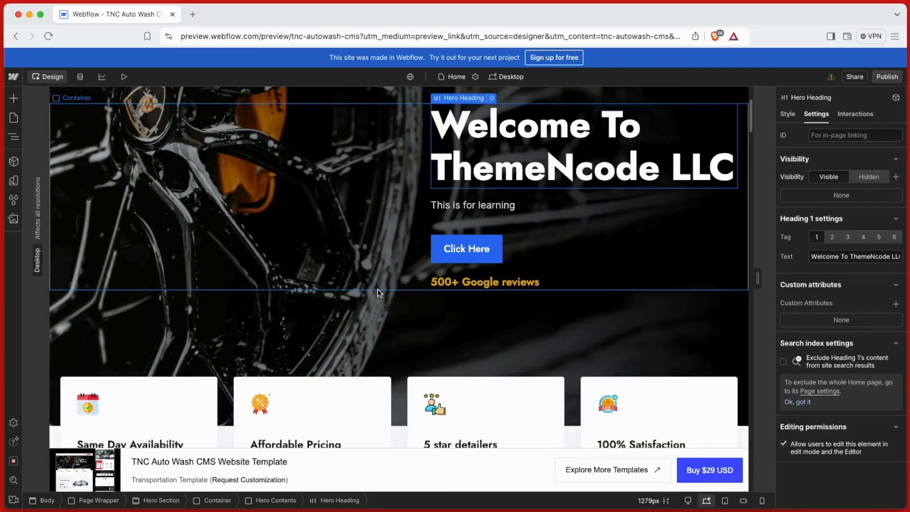
left_click(140, 359)
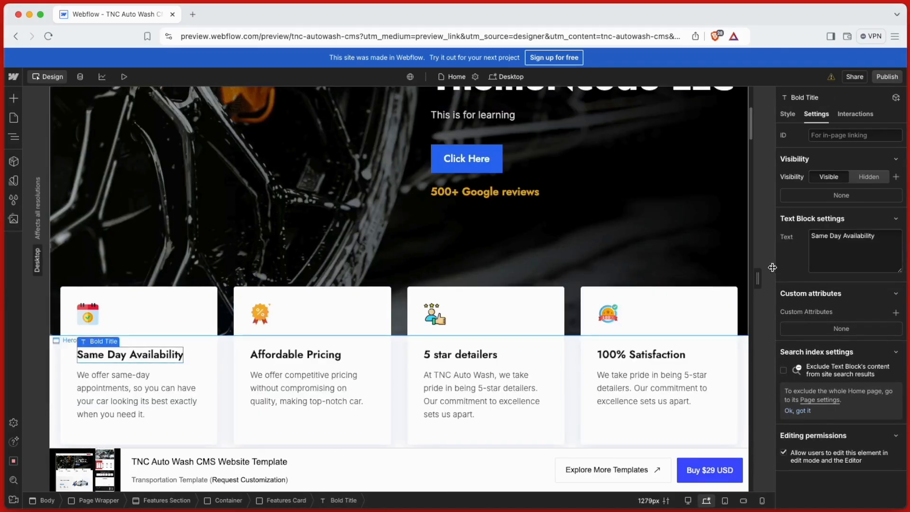
left_click(87, 314)
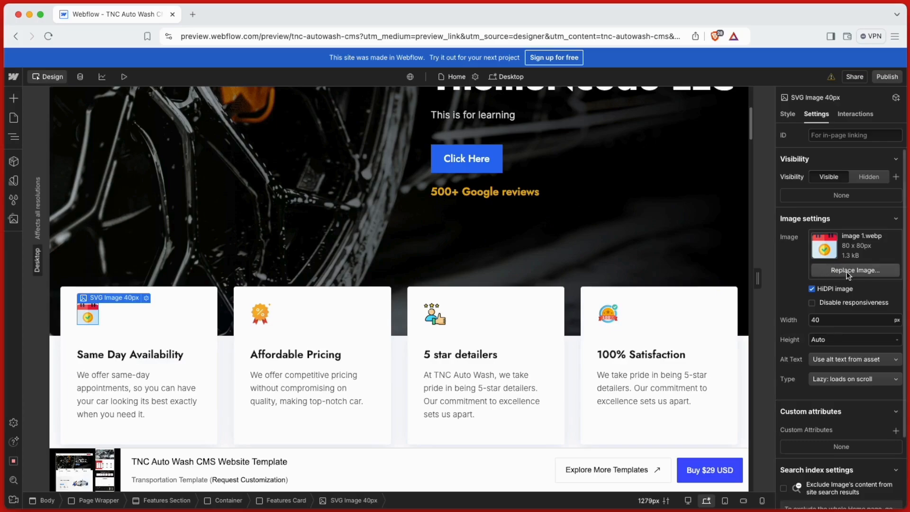
Step: Replace the About Auto Wash section's image with the Rectangle 689 photo of a soapy BMW's rear
scroll(504, 326, "down", 3)
scroll(531, 328, "down", 5)
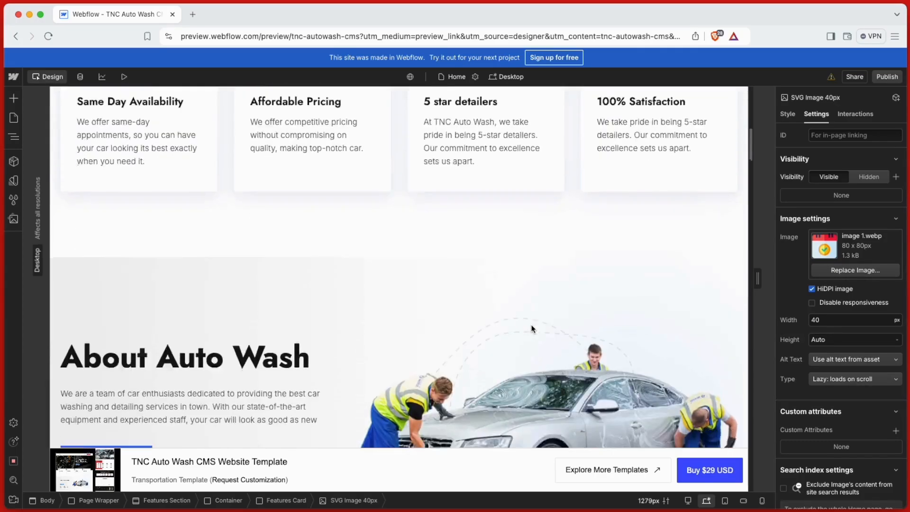
left_click(558, 314)
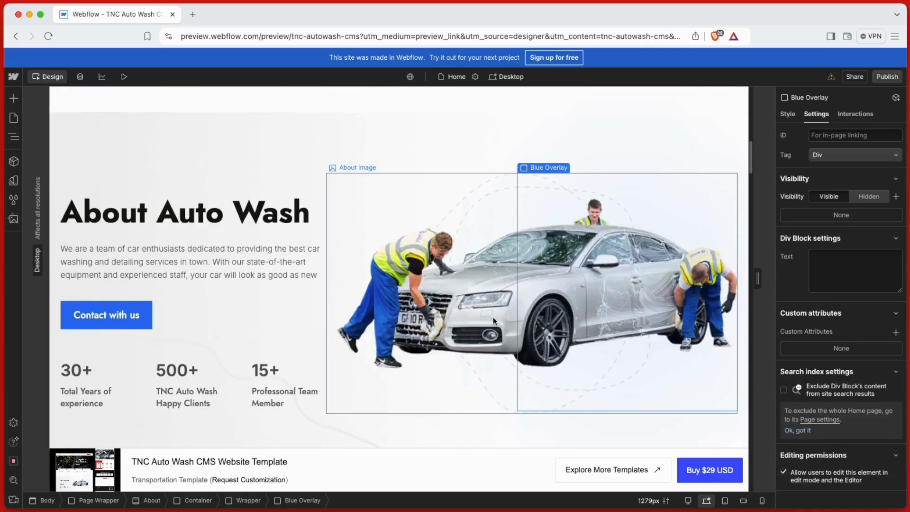
left_click(455, 319)
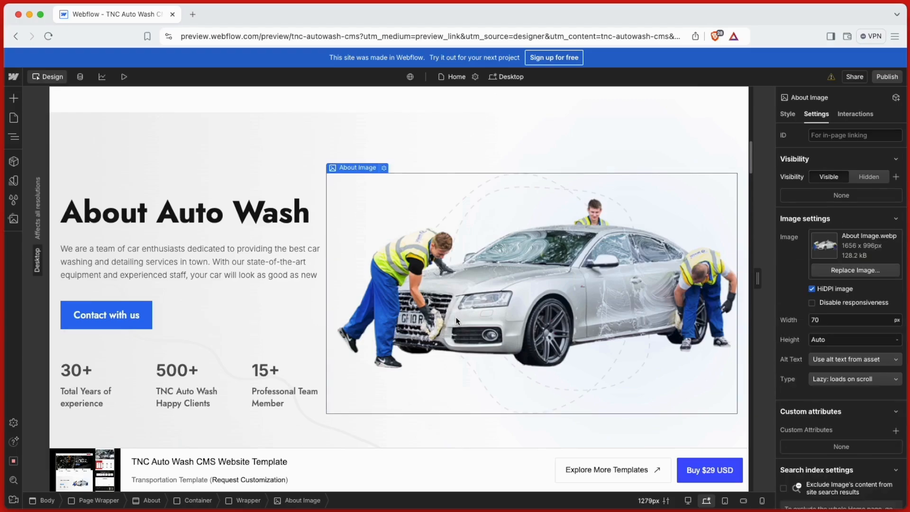
left_click(856, 271)
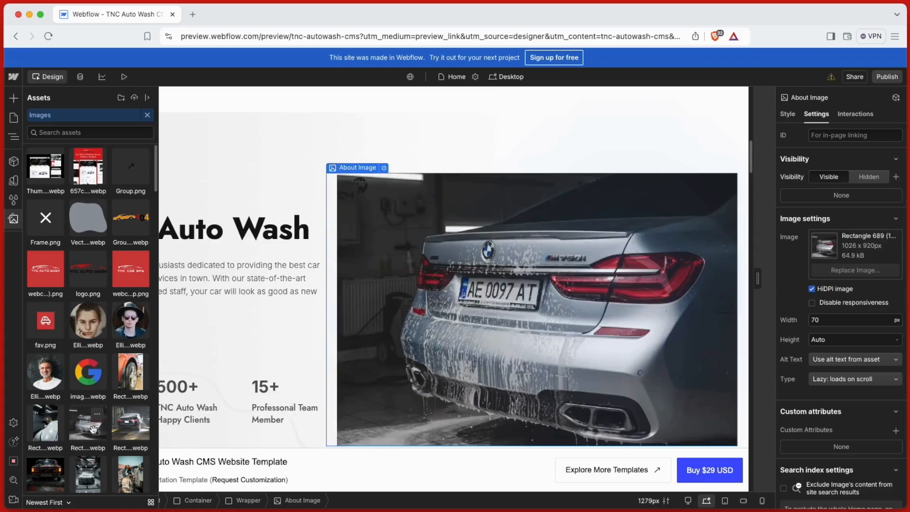
left_click(94, 432)
left_click(256, 325)
Step: Inspect the settings of the Our Services heading and of the Interior Cleaning card's title, paragraph and Book Now button
scroll(256, 325, "down", 5)
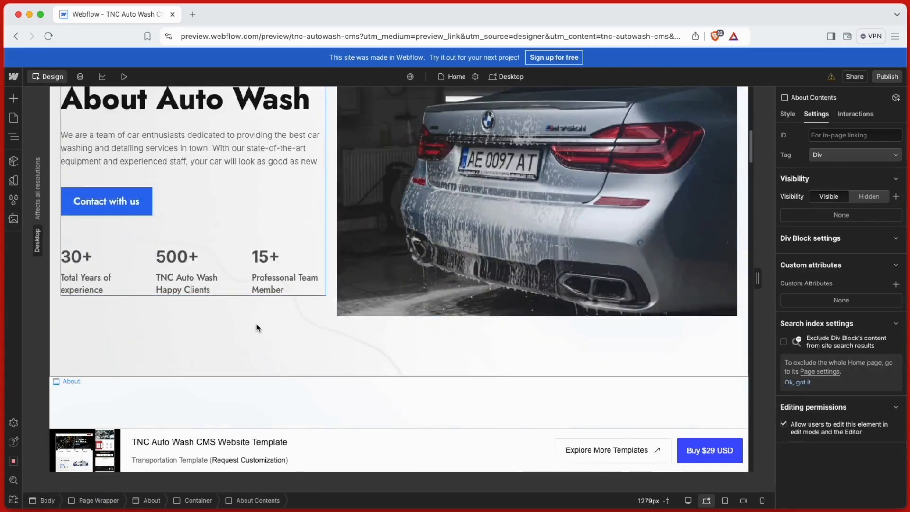
scroll(332, 284, "down", 3)
left_click(415, 168)
scroll(411, 246, "down", 2)
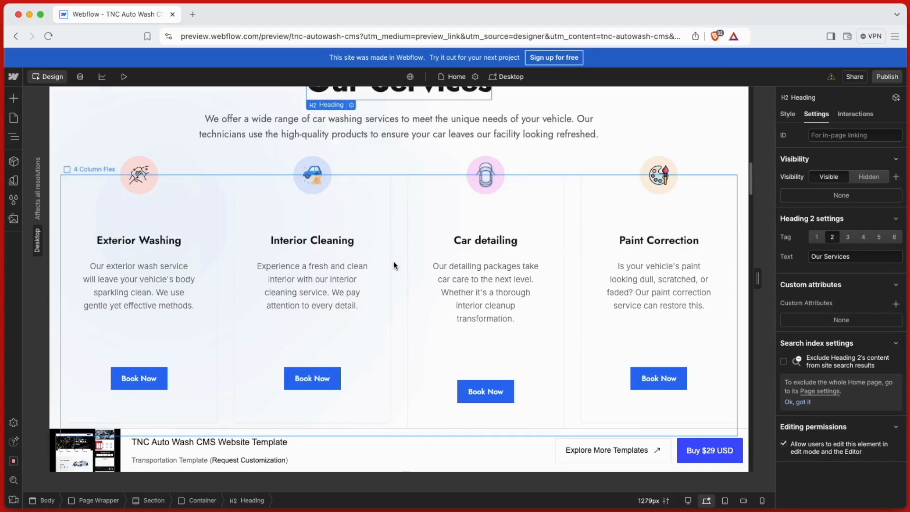
left_click(333, 240)
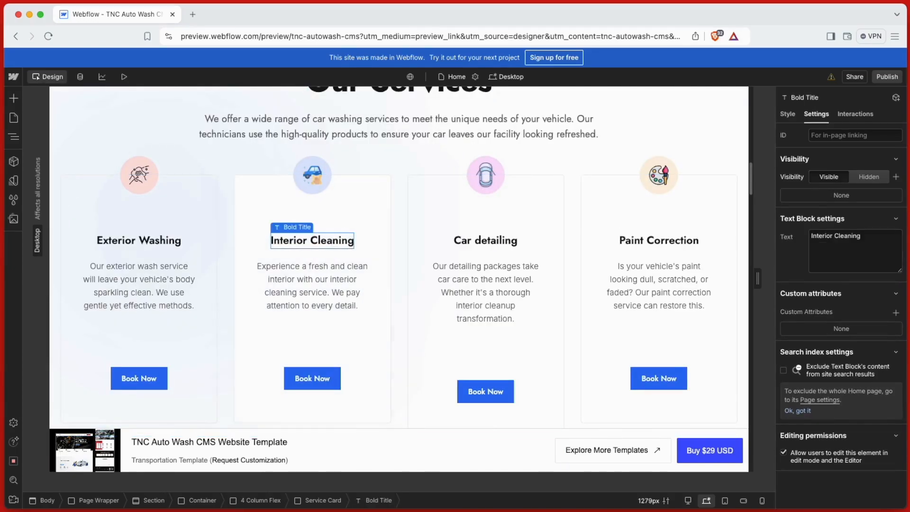
left_click(355, 283)
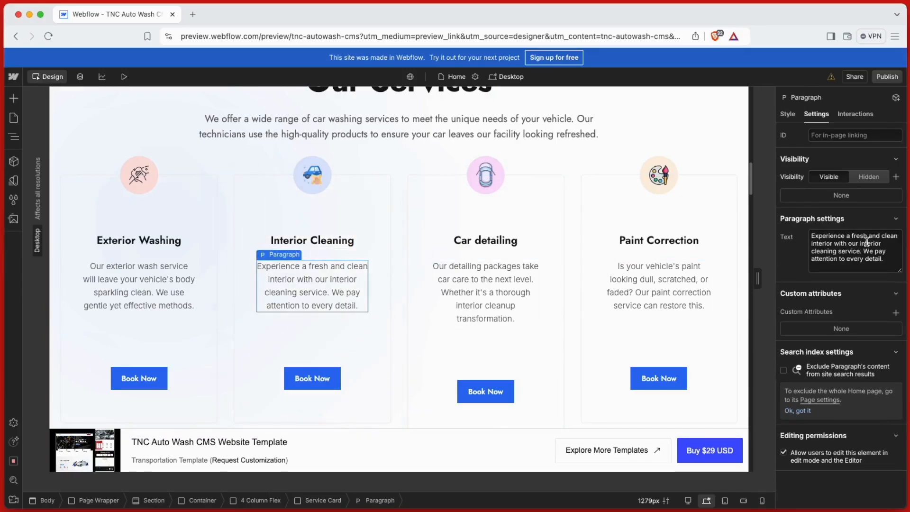
left_click(321, 369)
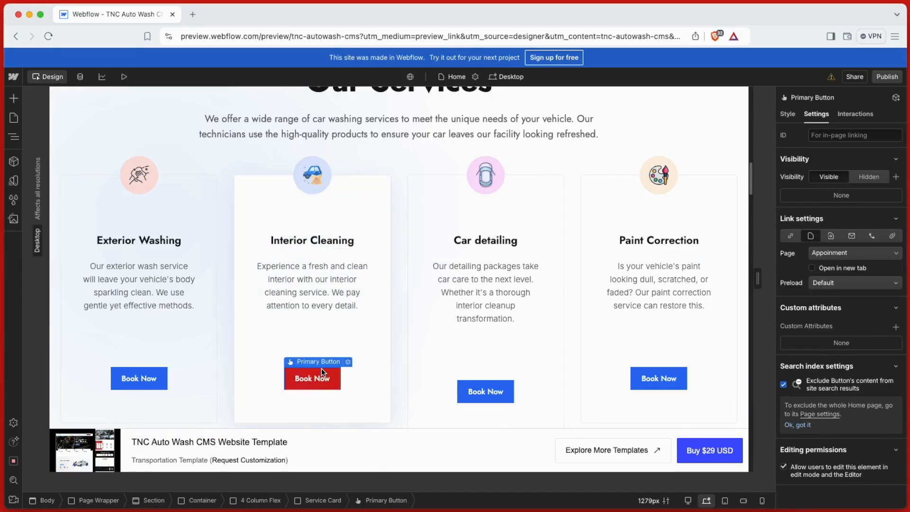
scroll(402, 349, "down", 5)
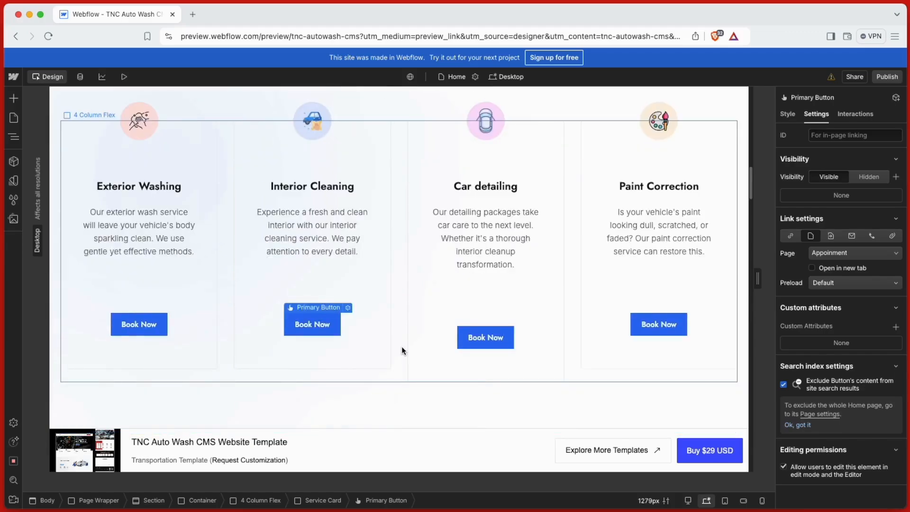
scroll(402, 351, "down", 5)
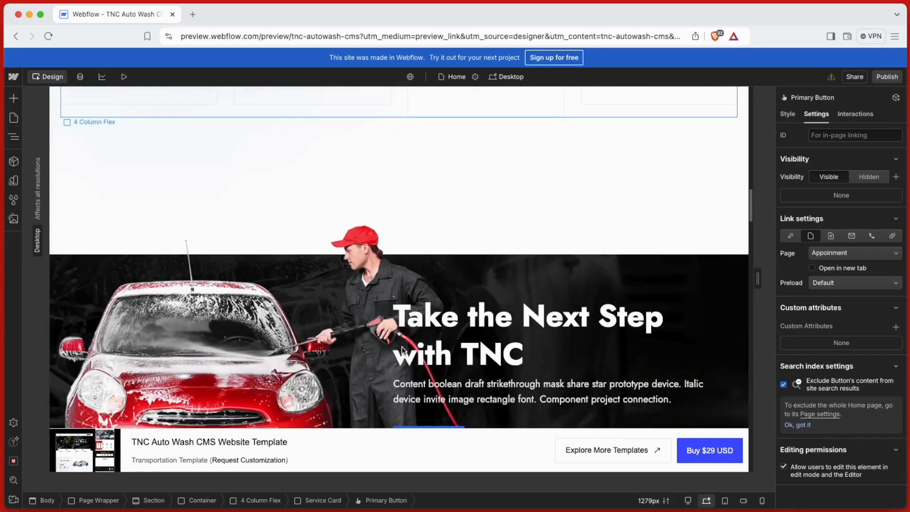
Step: Inspect the image settings of the red car and washer picture in the Take the Next Step with TNC section
left_click(376, 272)
scroll(408, 280, "down", 5)
scroll(409, 281, "down", 7)
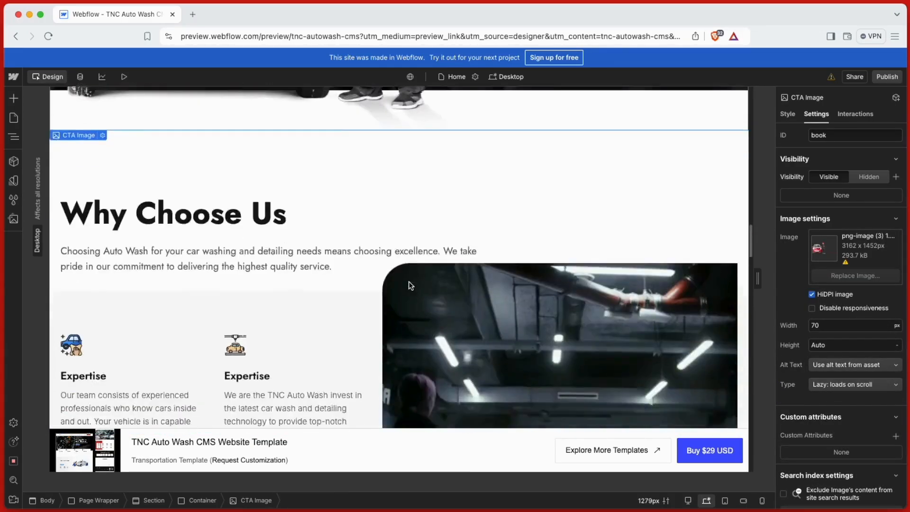
Step: Enable the play/pause button on the Why Choose Us section's background video
left_click(544, 263)
scroll(544, 263, "down", 2)
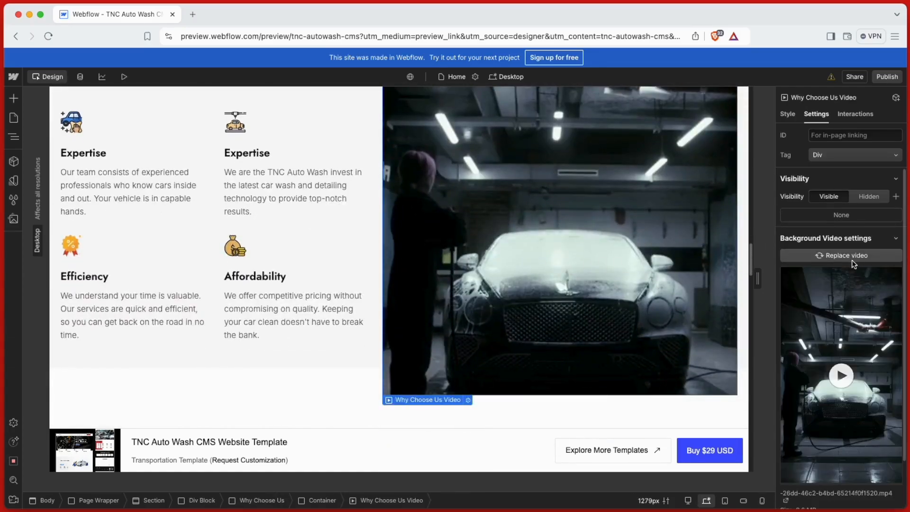
scroll(852, 261, "down", 5)
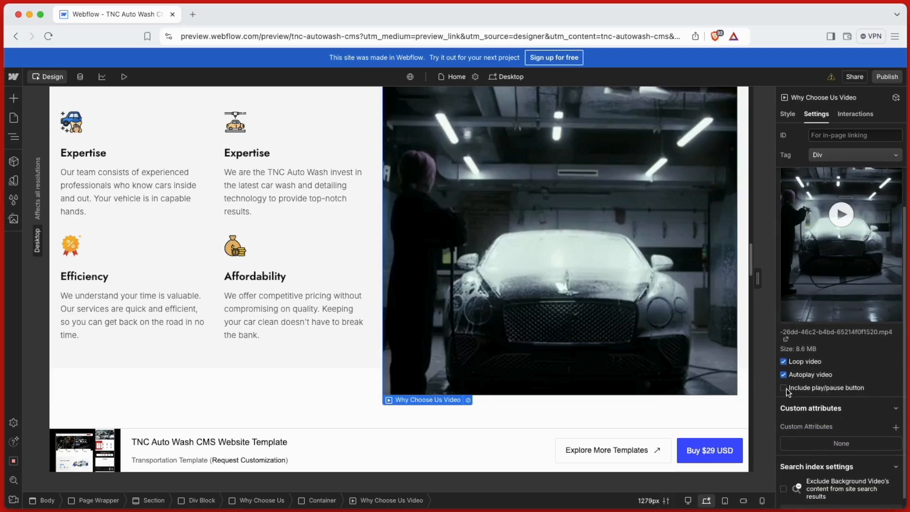
left_click(783, 388)
scroll(329, 374, "down", 2)
Step: Inspect the lightbox link and image settings of the gallery's picture of a dashboard being wiped with a blue cloth
scroll(329, 374, "down", 7)
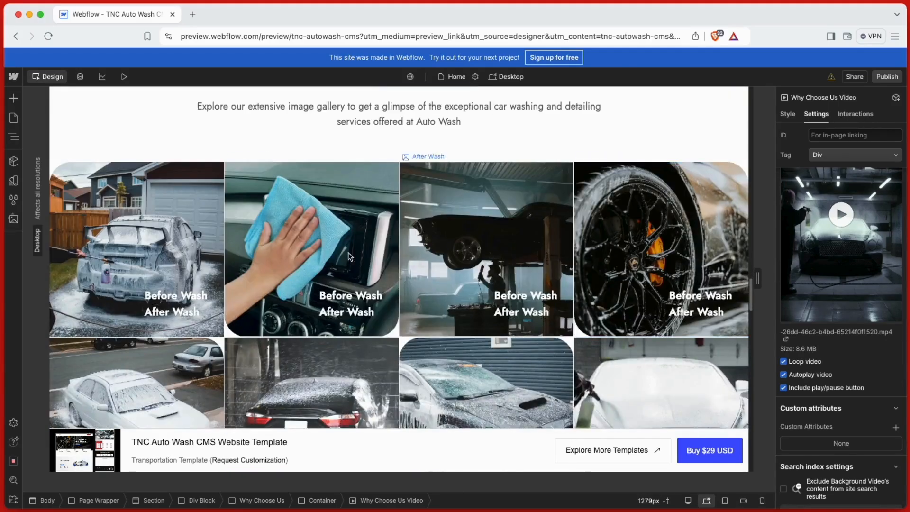
left_click(332, 259)
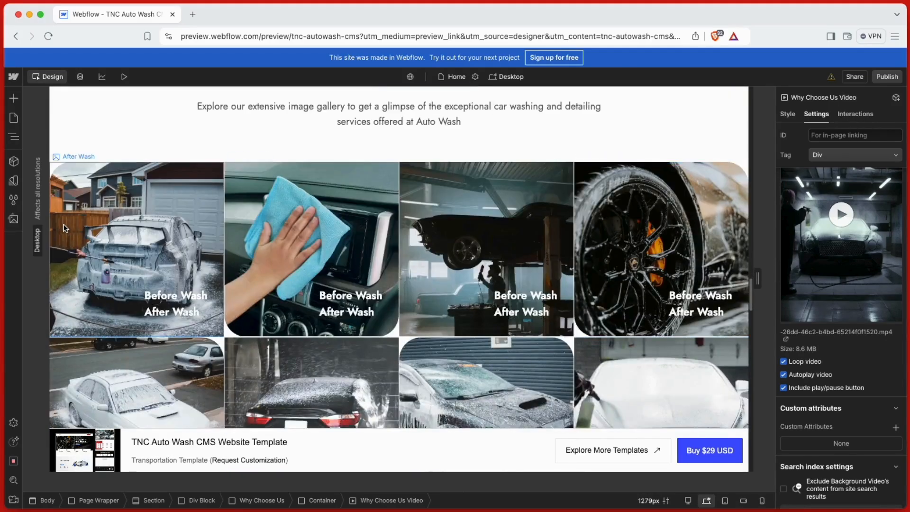
left_click(248, 267)
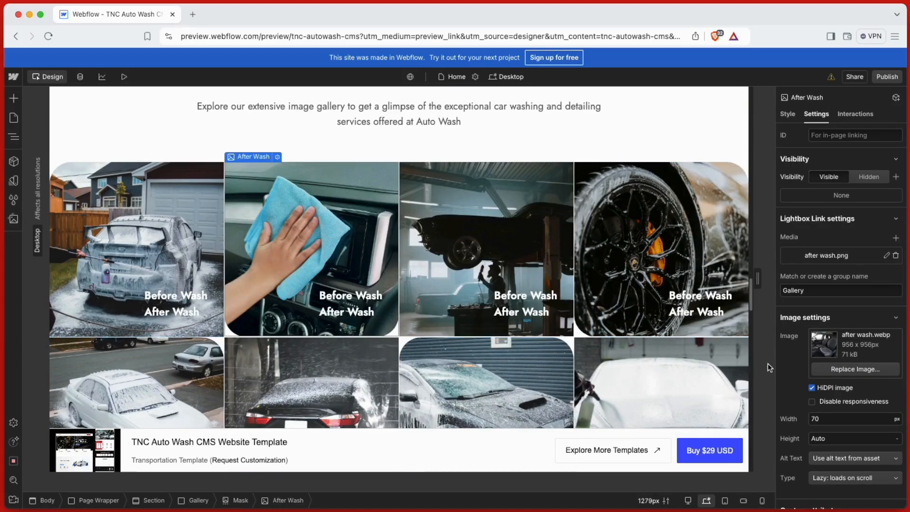
left_click(606, 294)
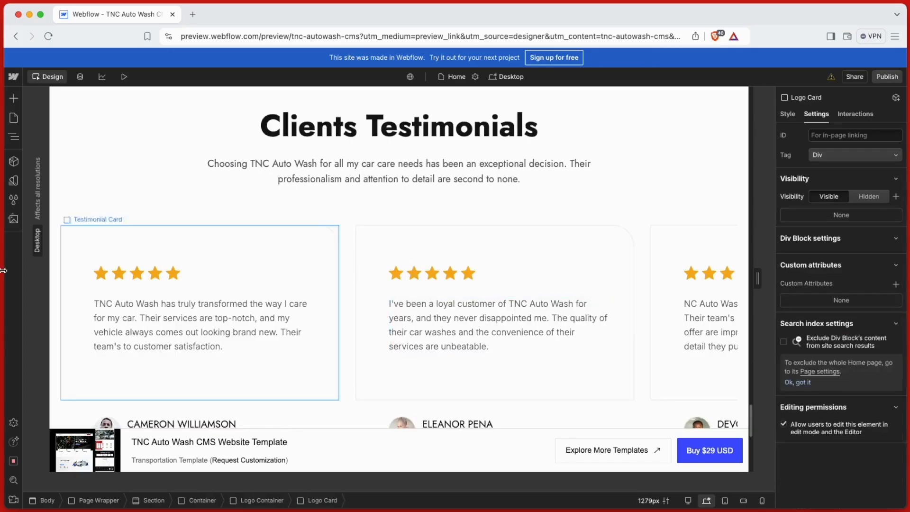
Step: Examine the slider and text settings of the first client testimonial's paragraph, star icon and author name
left_click(227, 297)
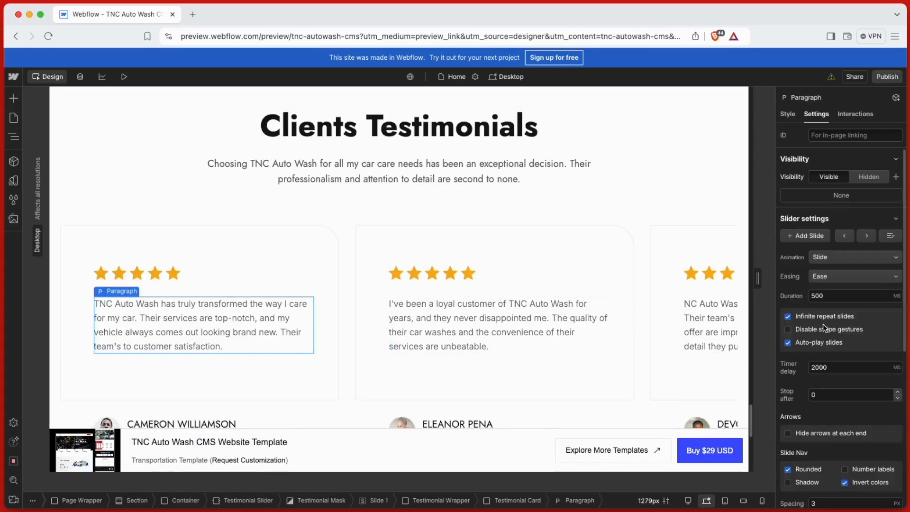
scroll(843, 332, "down", 5)
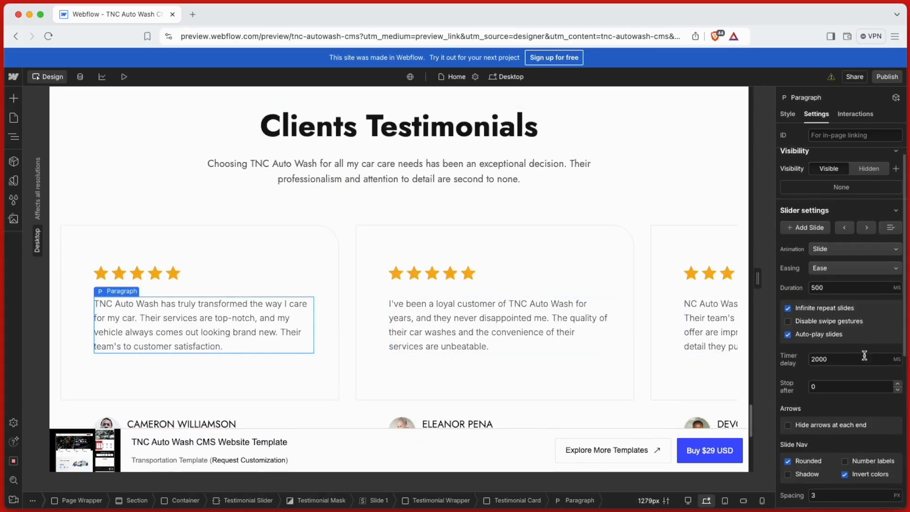
left_click(153, 274)
scroll(821, 373, "down", 6)
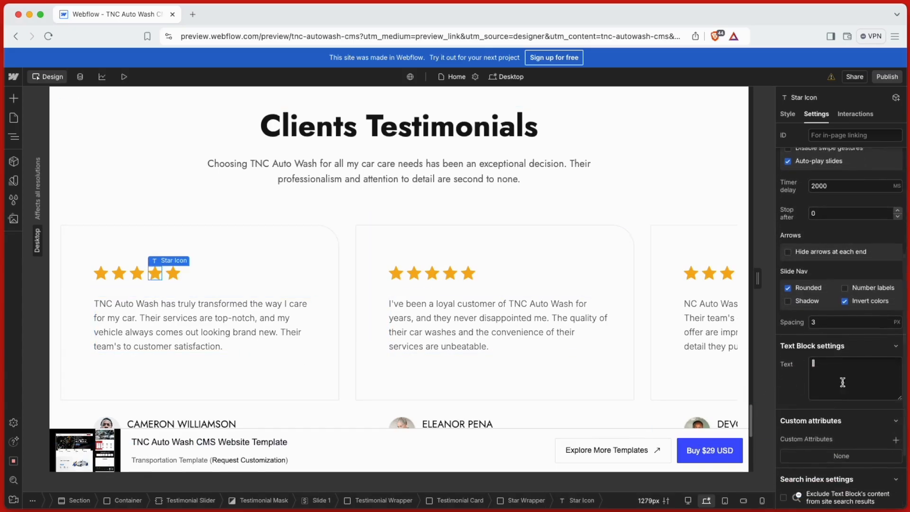
scroll(164, 303, "down", 3)
left_click(153, 330)
scroll(815, 374, "down", 6)
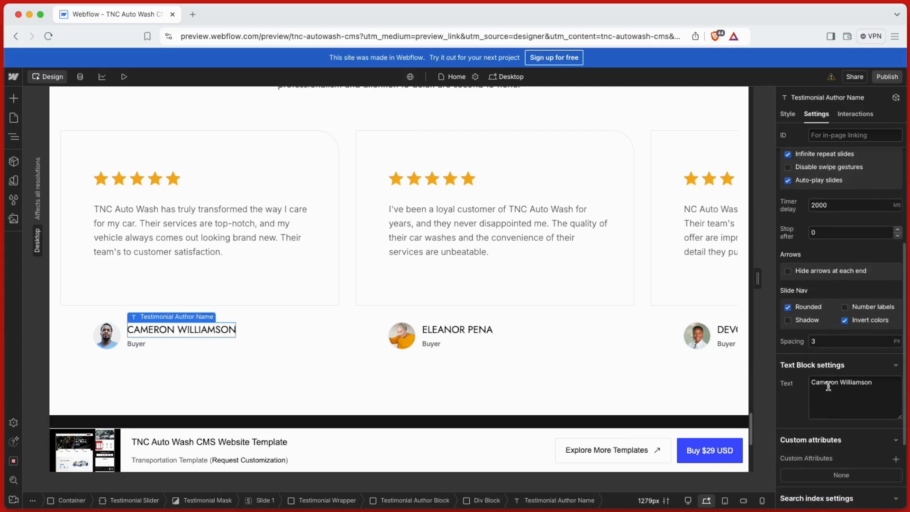
scroll(600, 223, "down", 5)
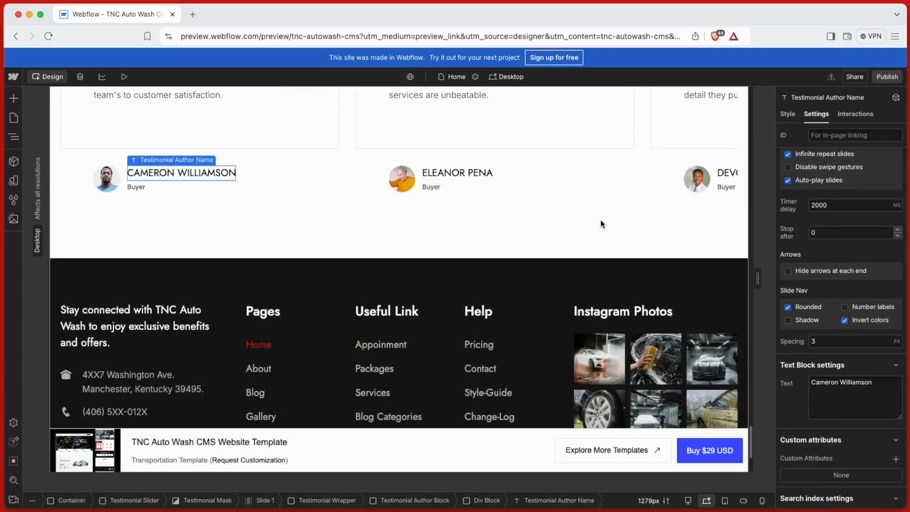
Step: Open the Blogs page in the Designer and look over its popular posts and blog cards
left_click(15, 121)
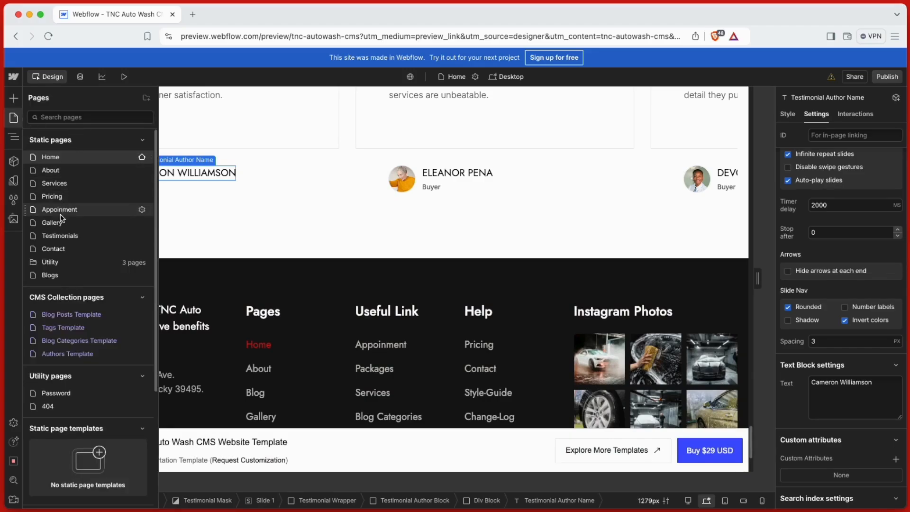
left_click(64, 273)
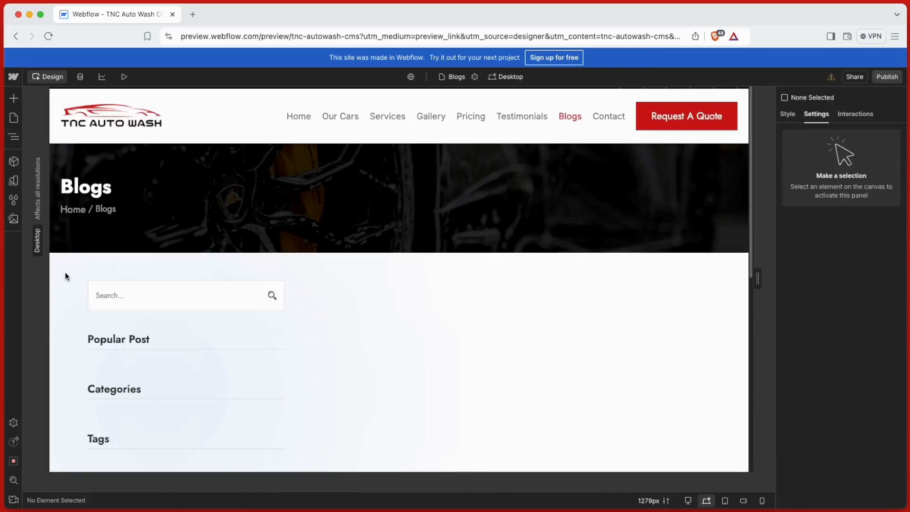
scroll(683, 260, "down", 2)
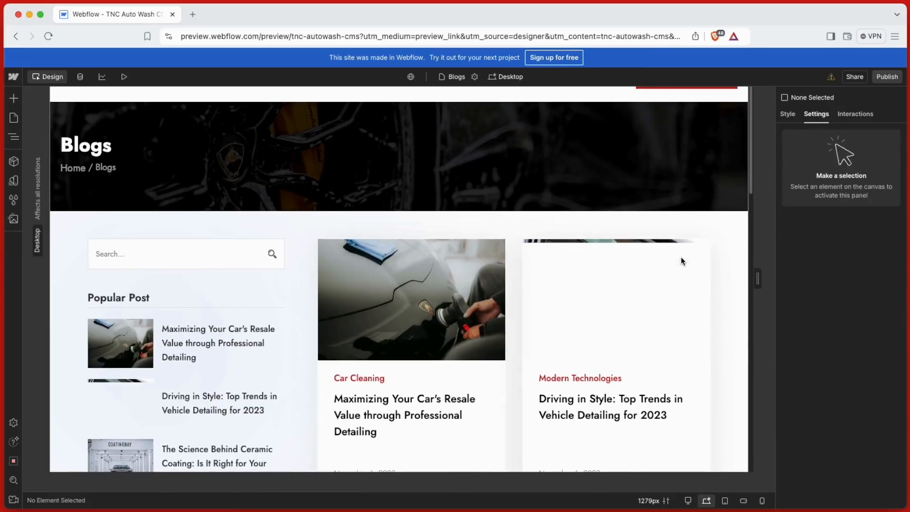
scroll(681, 258, "down", 5)
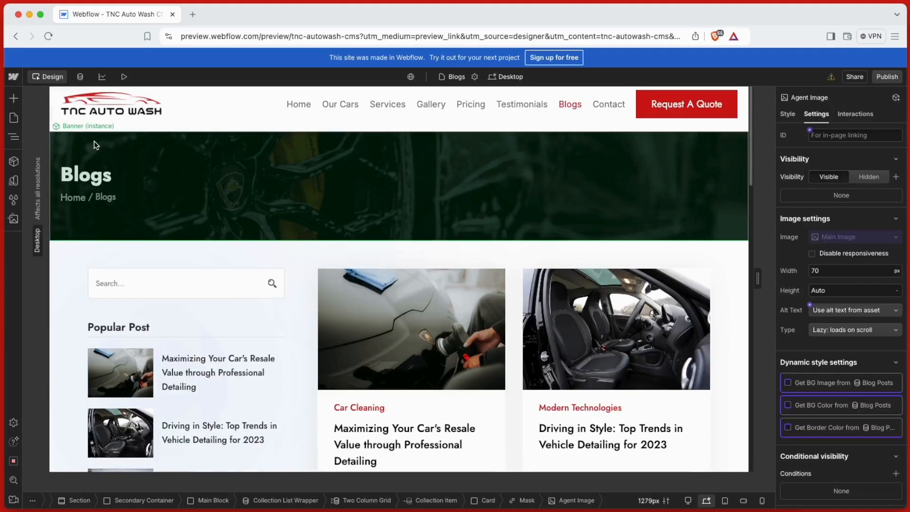
Step: Browse the CMS collections Blog Posts, Tags, Blog Categories and Authors, returning to Blog Posts
left_click(80, 77)
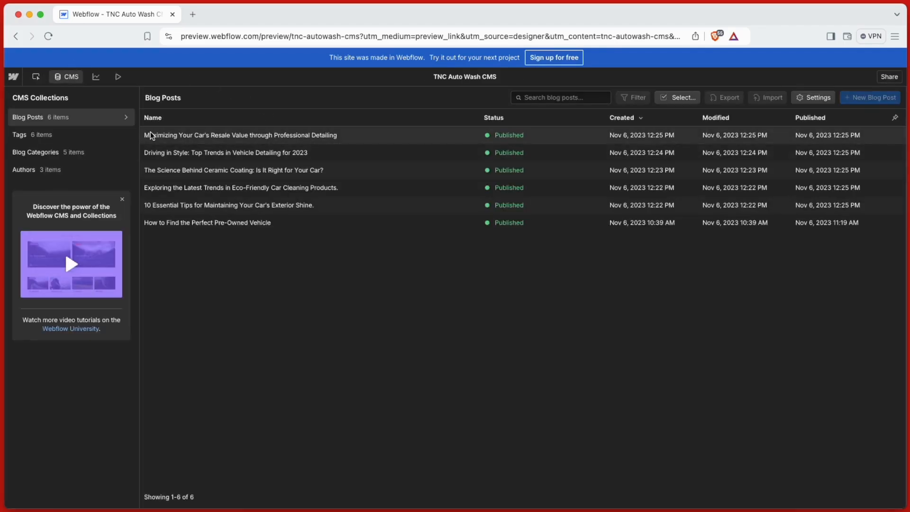
left_click(31, 135)
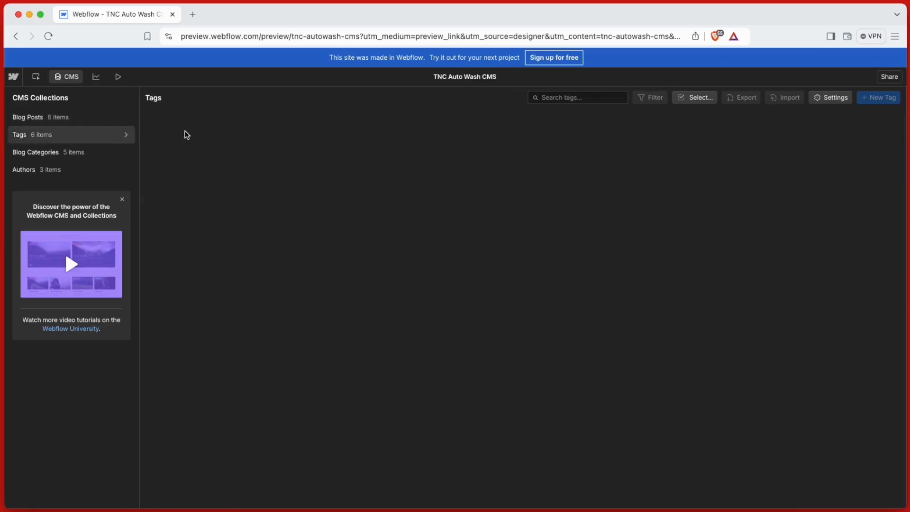
left_click(71, 156)
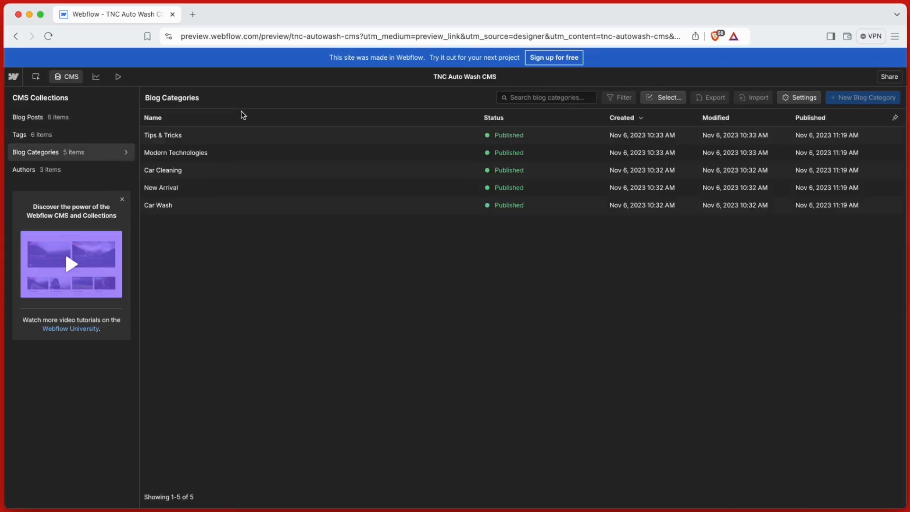
left_click(49, 168)
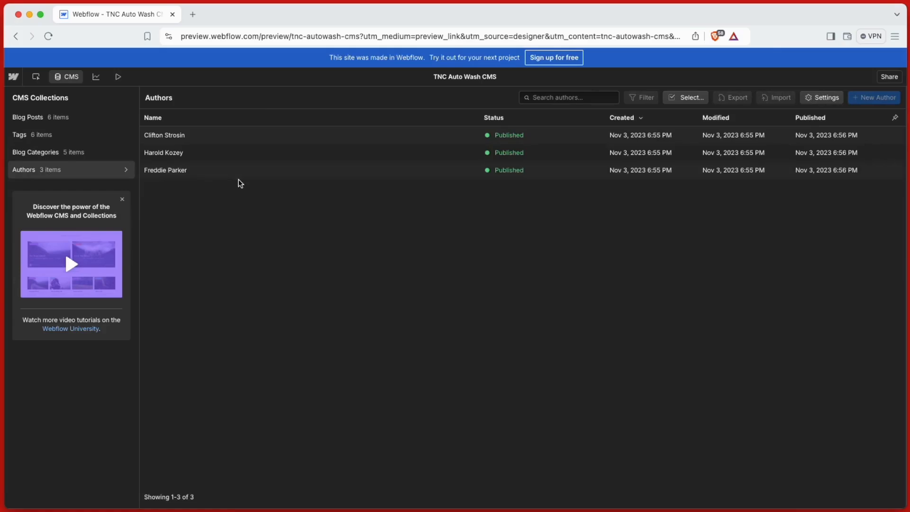
left_click(61, 118)
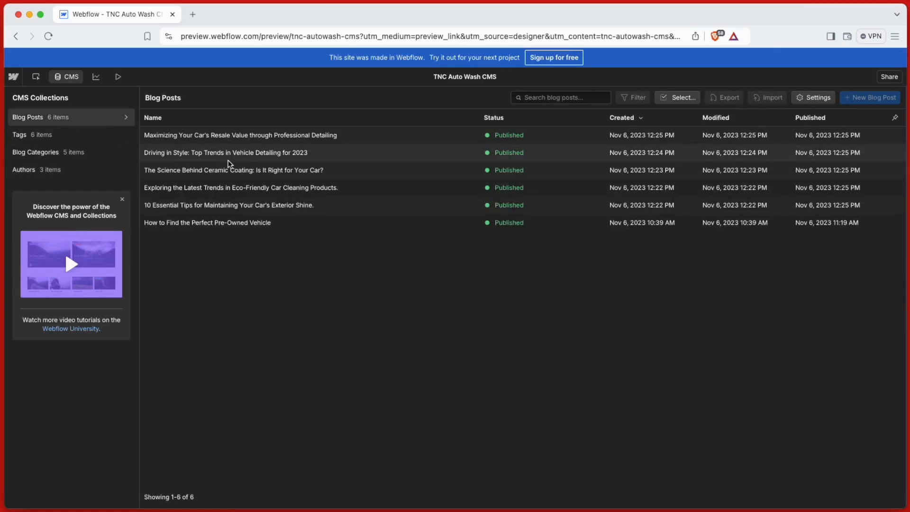
Step: Review the fields of the blog post "Driving in Style: Top Trends in Vehicle Detailing for 2023", from name and slug to tags
left_click(230, 153)
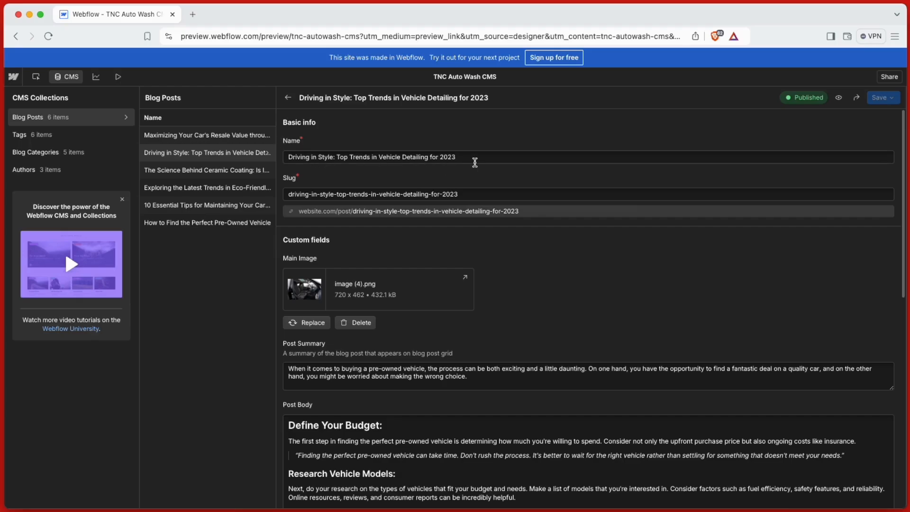
left_click(307, 190)
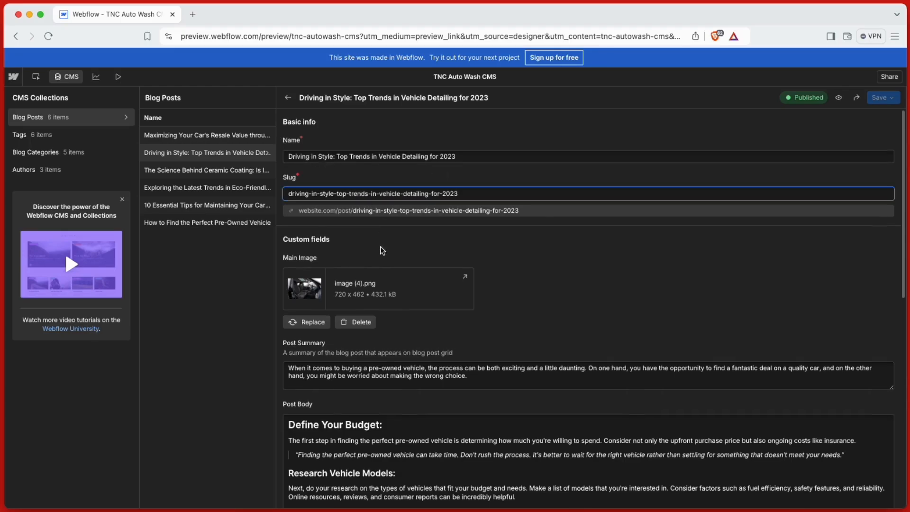
scroll(312, 199, "down", 3)
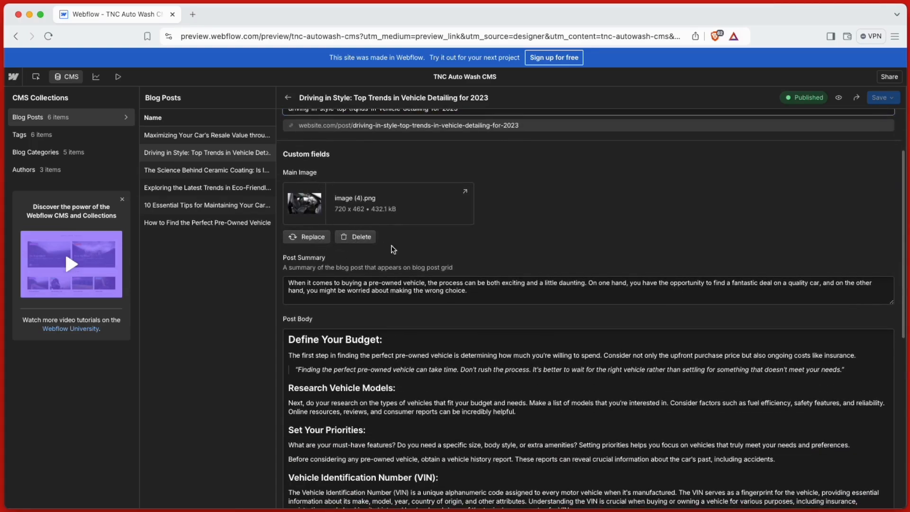
scroll(379, 241, "down", 1)
scroll(329, 321, "down", 10)
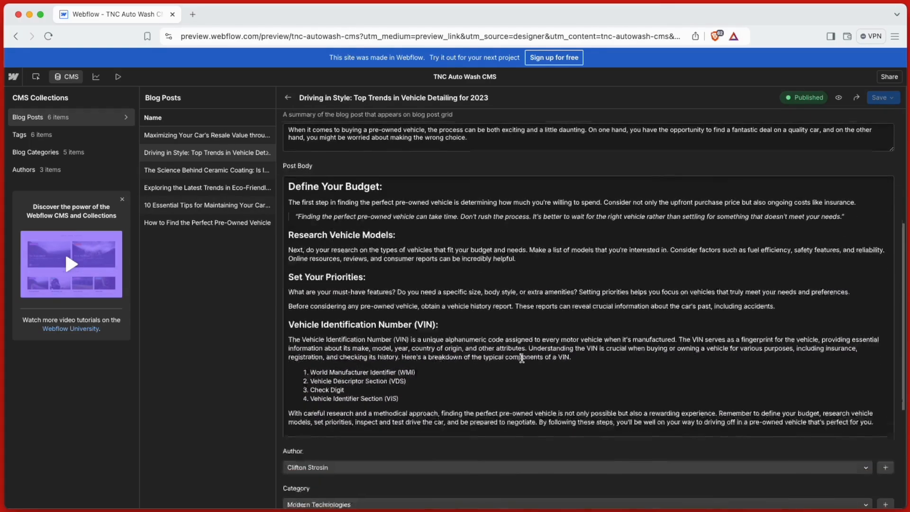
scroll(509, 377, "down", 2)
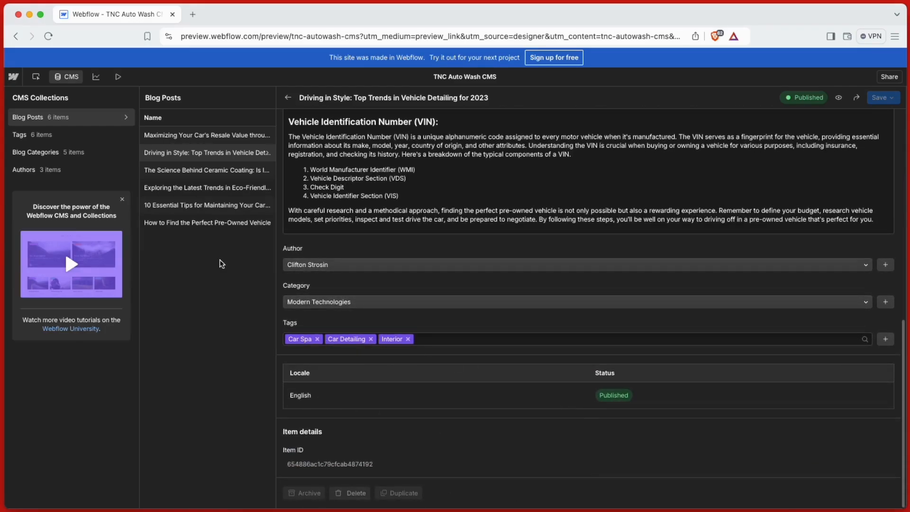
Step: Return to the page design and change the footer's introductory paragraph to "Welcome to TNC Auto Wash"
left_click(63, 80)
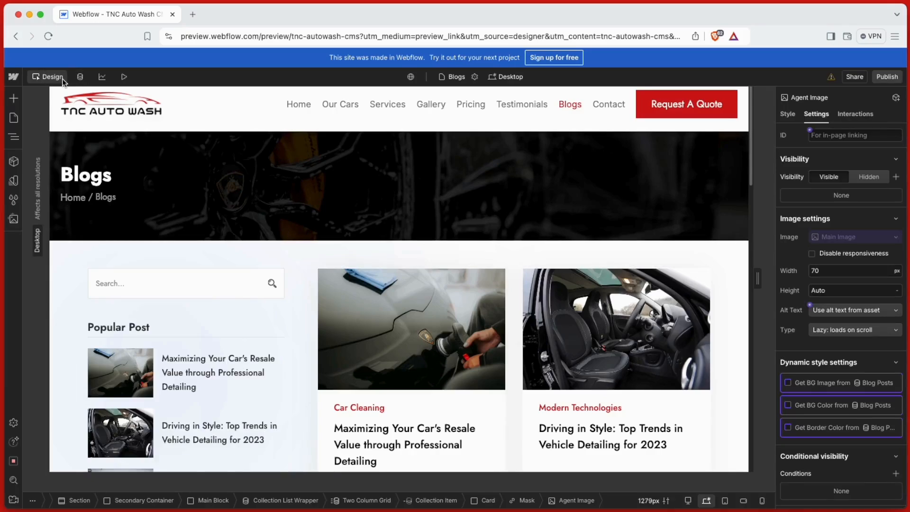
scroll(349, 273, "down", 20)
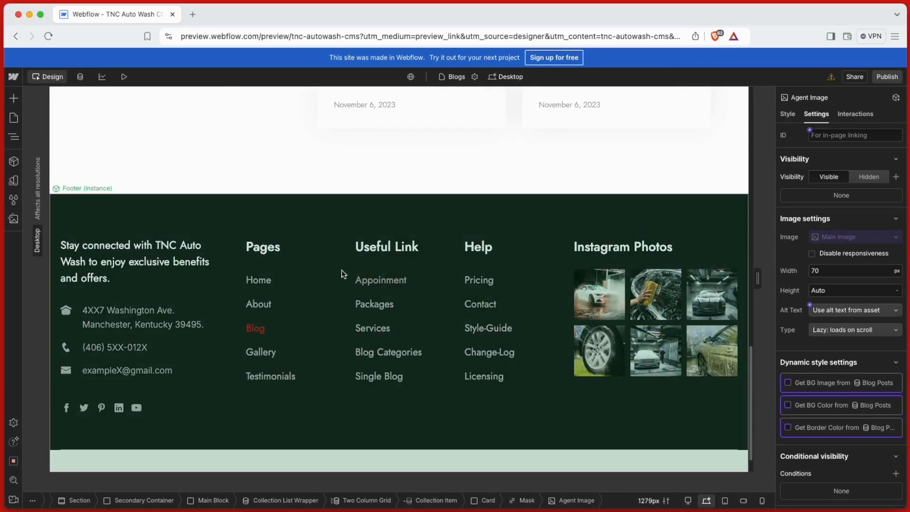
double_click(148, 262)
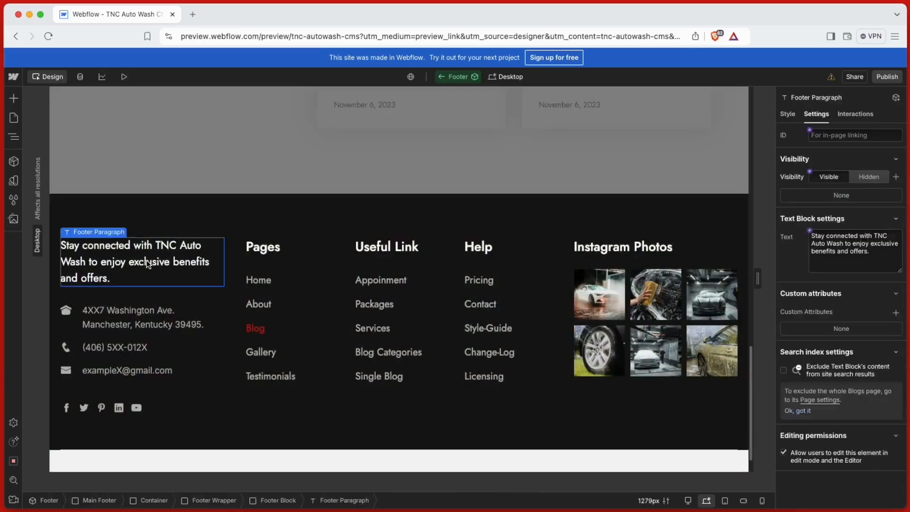
triple_click(844, 246)
type("We")
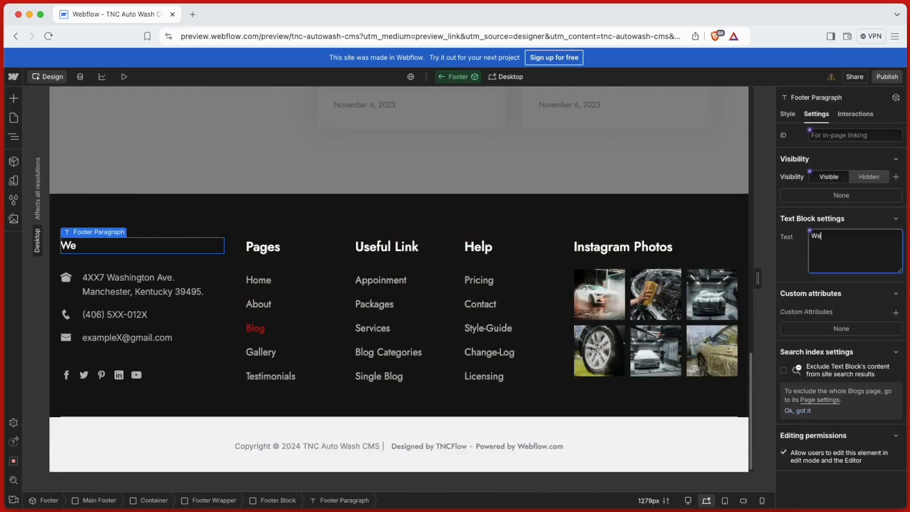
type("lcome to TNC Auto Wash")
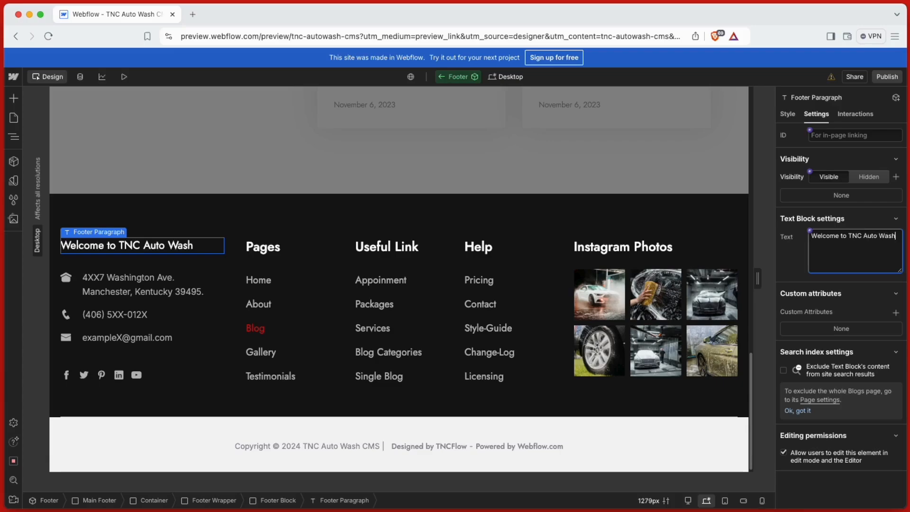
Step: Inspect the text settings of the footer's address and phone number, and the Facebook icon's link settings, keeping its preload at Default
left_click(158, 297)
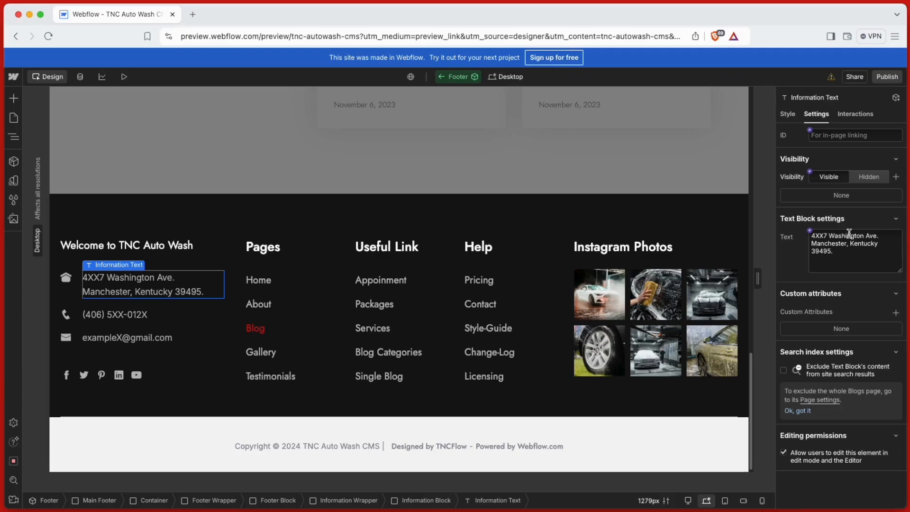
left_click(116, 314)
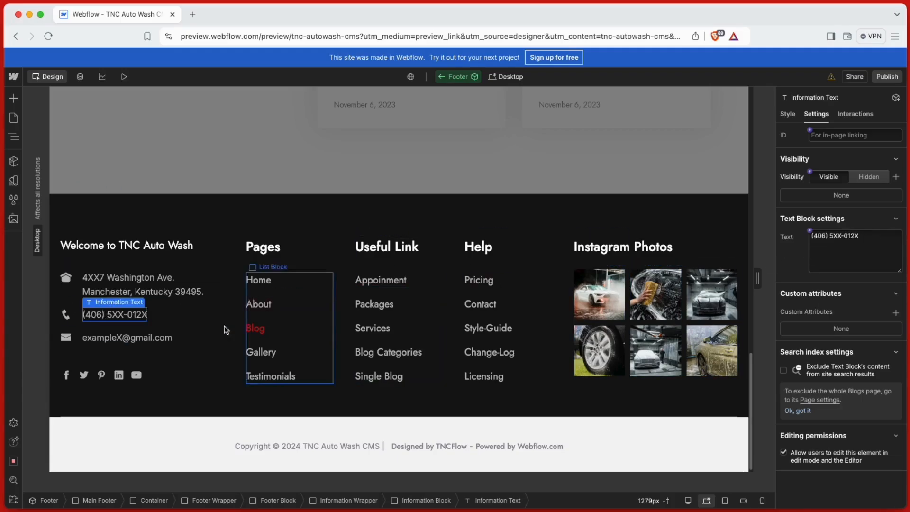
left_click(66, 375)
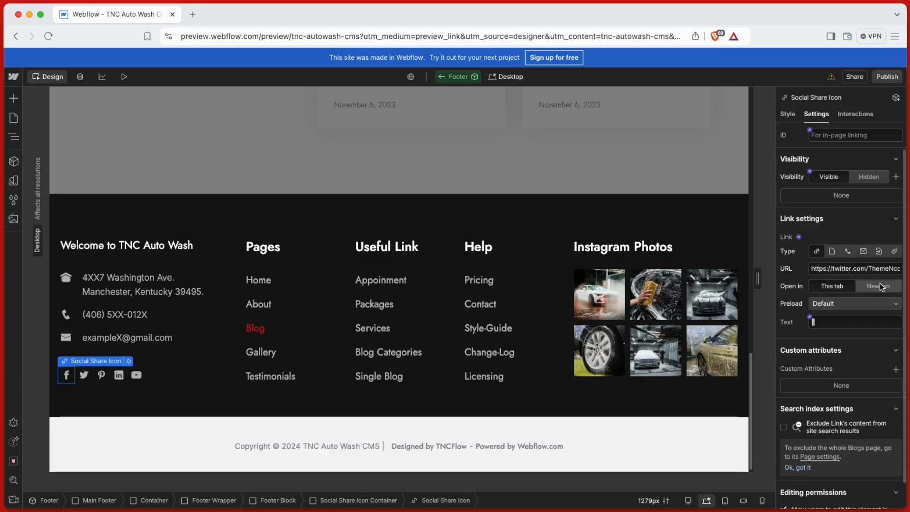
left_click(854, 305)
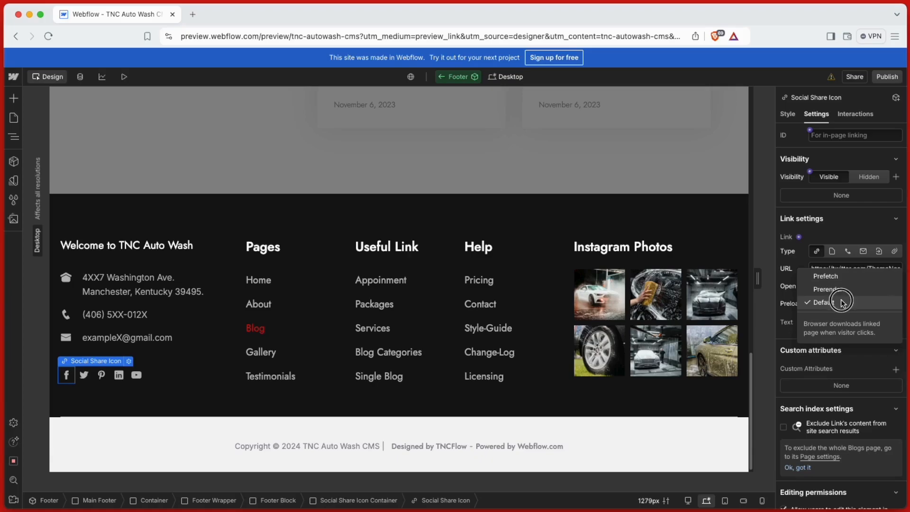
left_click(841, 301)
Step: Link the footer's About entry to the Appoinment page, opening in a new tab with preload set to Prerender
left_click(256, 308)
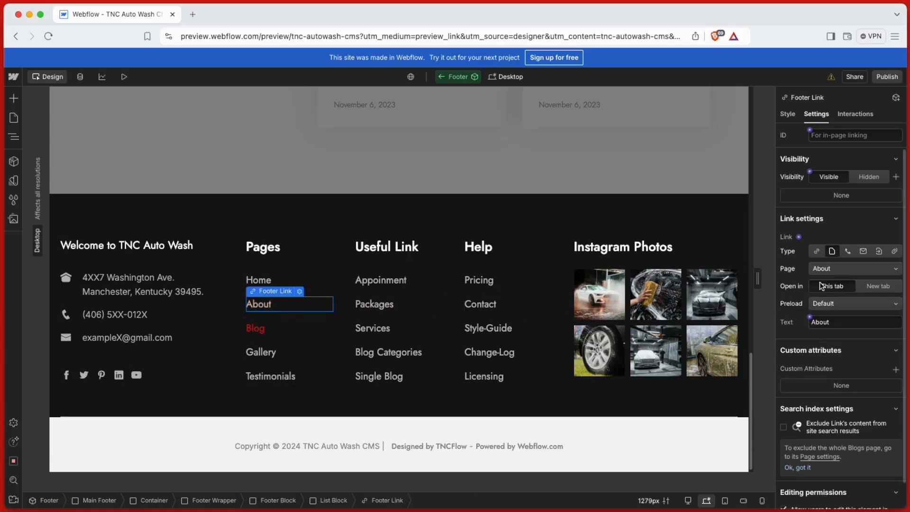
left_click(870, 269)
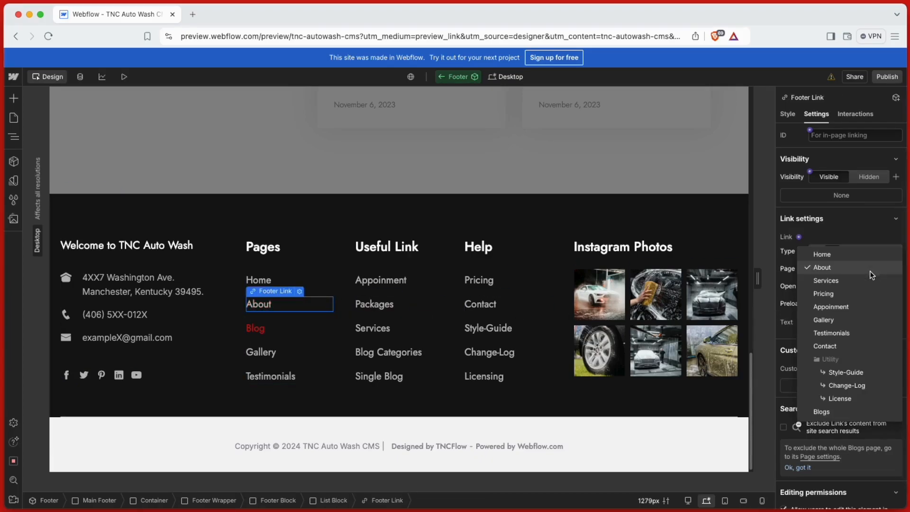
left_click(860, 305)
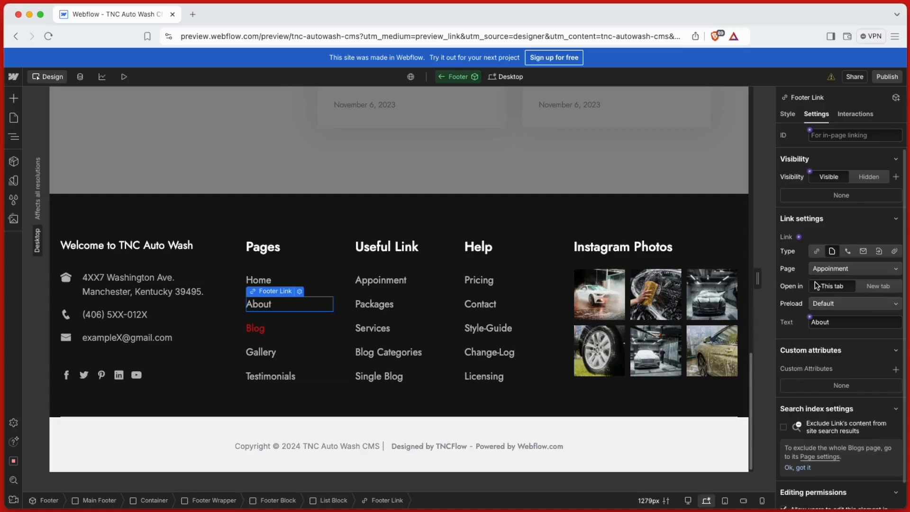
left_click(843, 304)
left_click(844, 290)
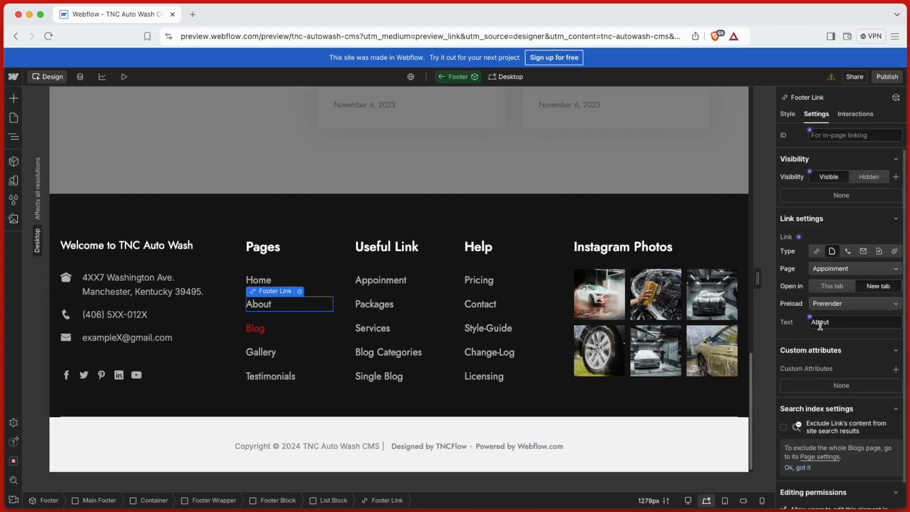